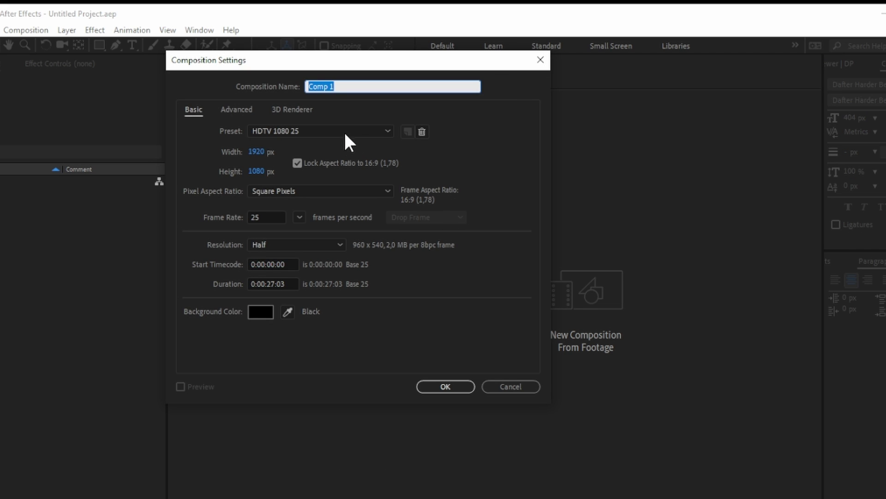
# Create a new composition from the HDTV 1080 25 preset.
pyautogui.click(349, 131)
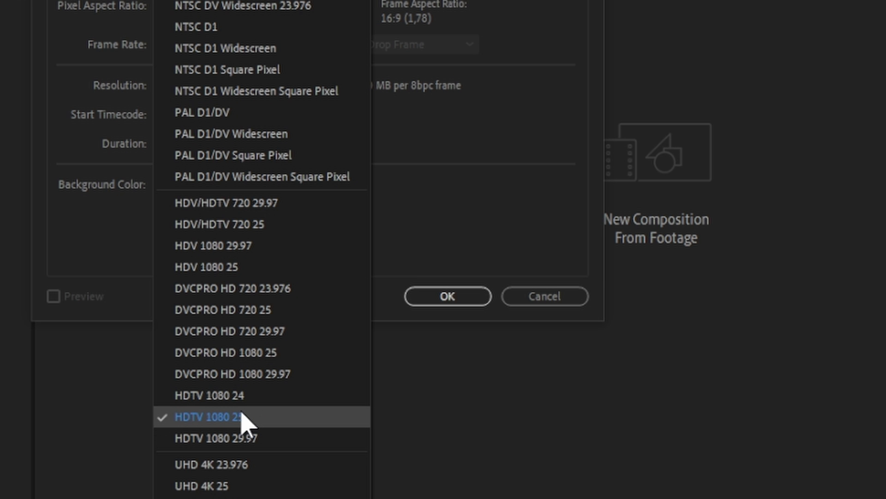
pyautogui.click(240, 416)
pyautogui.click(447, 296)
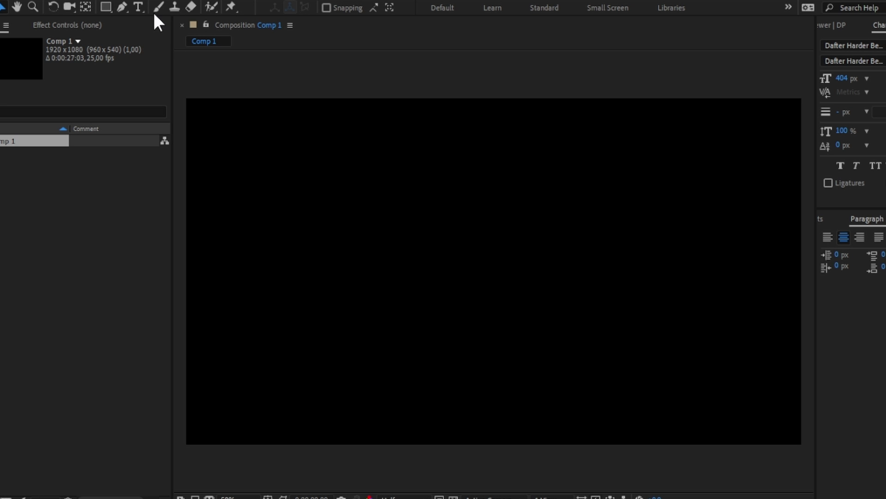
# Add a text layer reading "Daft punk" on two lines, set in the Dafter Harder Better Stronger font.
pyautogui.click(136, 8)
pyautogui.click(346, 260)
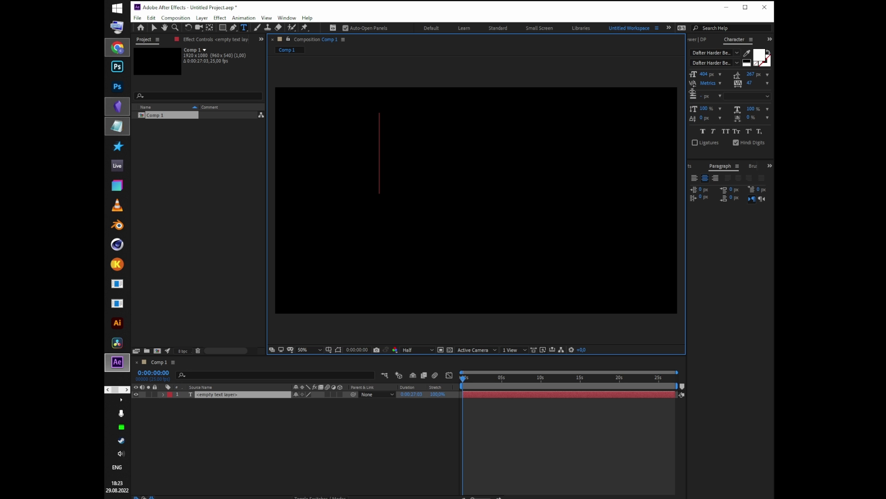
pyautogui.click(713, 53)
pyautogui.write('daft')
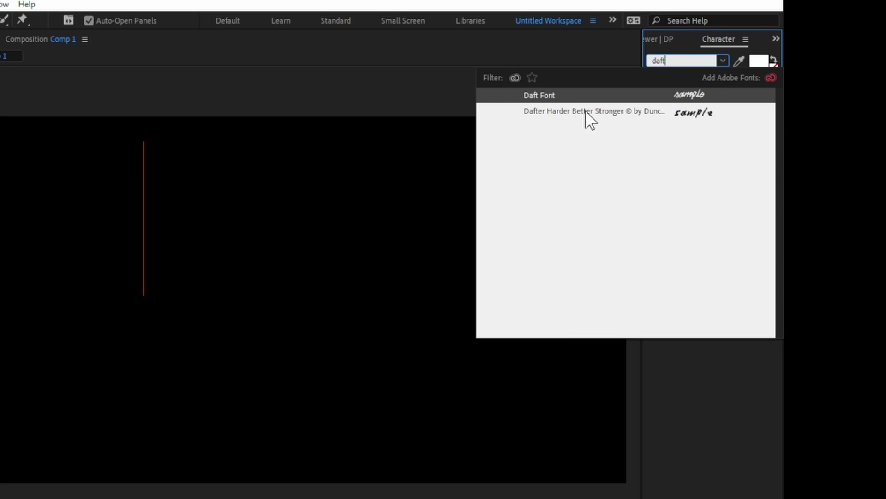
pyautogui.click(586, 110)
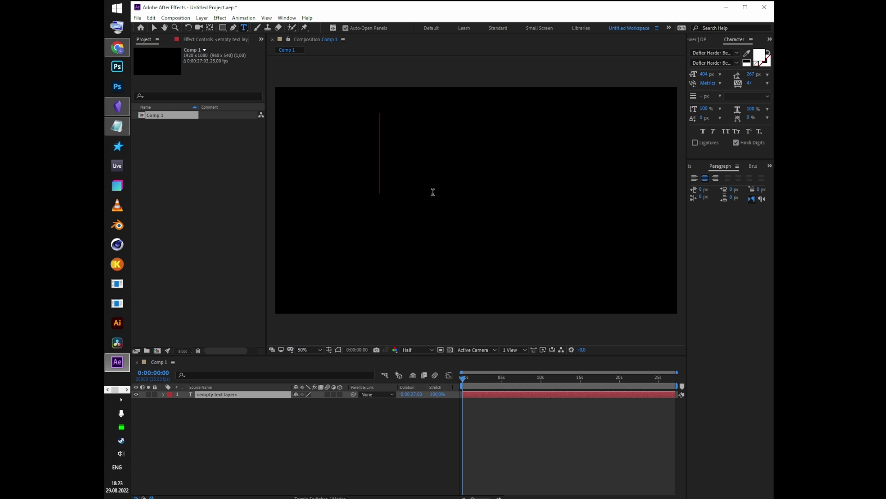
pyautogui.write('Daft')
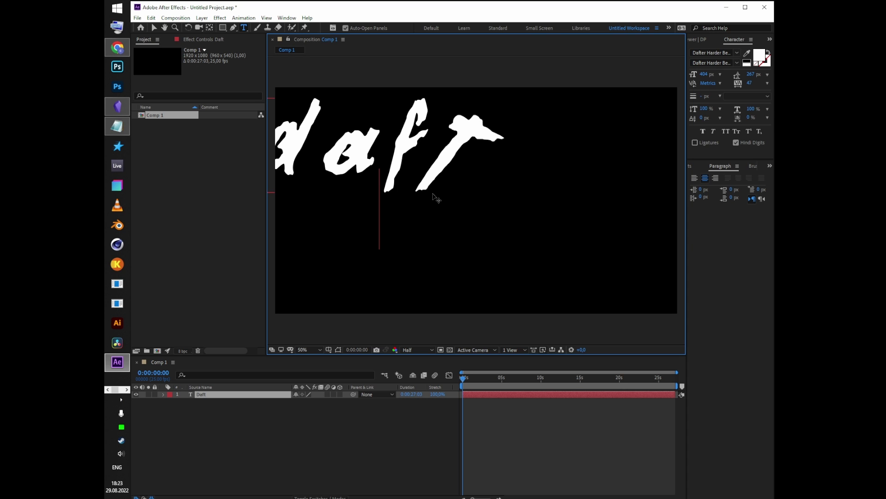
pyautogui.write(' punk')
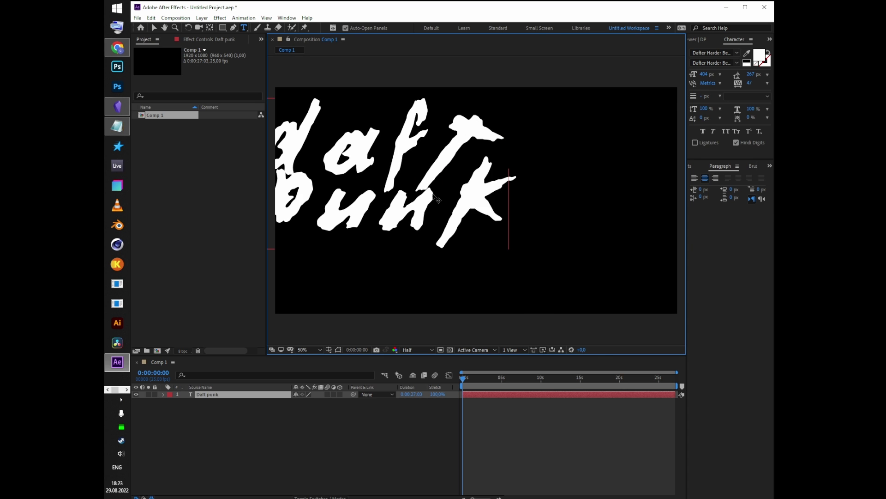
# Set the leading of the whole two-line text to 384 px.
pyautogui.hotkey('ctrl', 'a')
pyautogui.moveTo(750, 76); pyautogui.dragTo(771, 76)
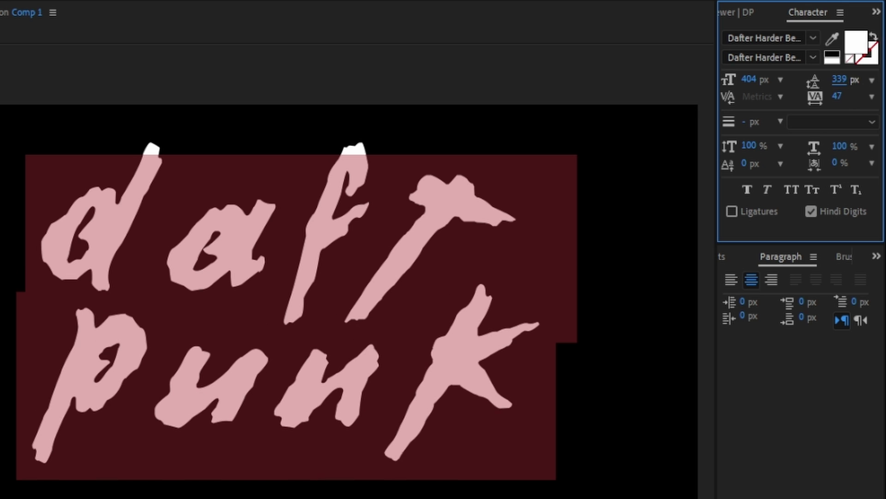
pyautogui.moveTo(839, 79); pyautogui.dragTo(764, 103)
# Tighten the tracking letter by letter within "punk", giving the p -135 and the u -81.
pyautogui.click(287, 386)
pyautogui.click(159, 393)
pyautogui.hotkey('shift', 'Left')
pyautogui.click(232, 412)
pyautogui.hotkey('shift', 'Left')
pyautogui.hotkey('shift', 'Left')
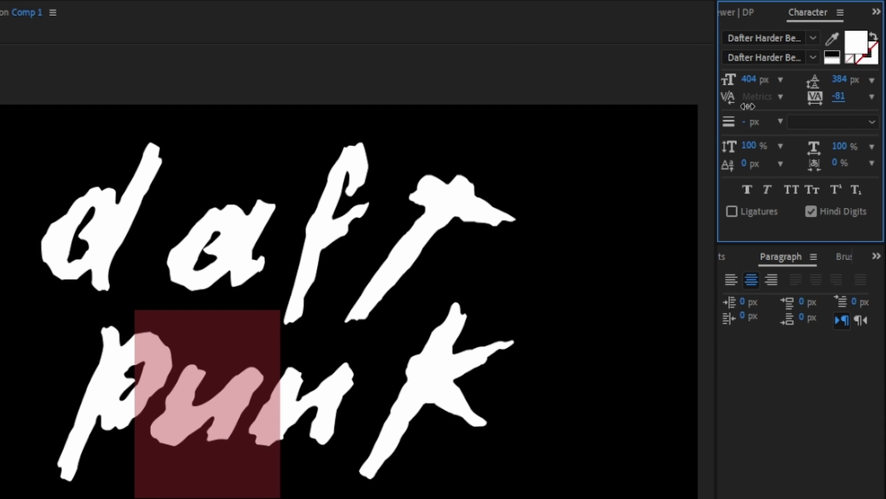
pyautogui.click(379, 420)
pyautogui.hotkey('shift', 'Left')
pyautogui.hotkey('shift', 'Left')
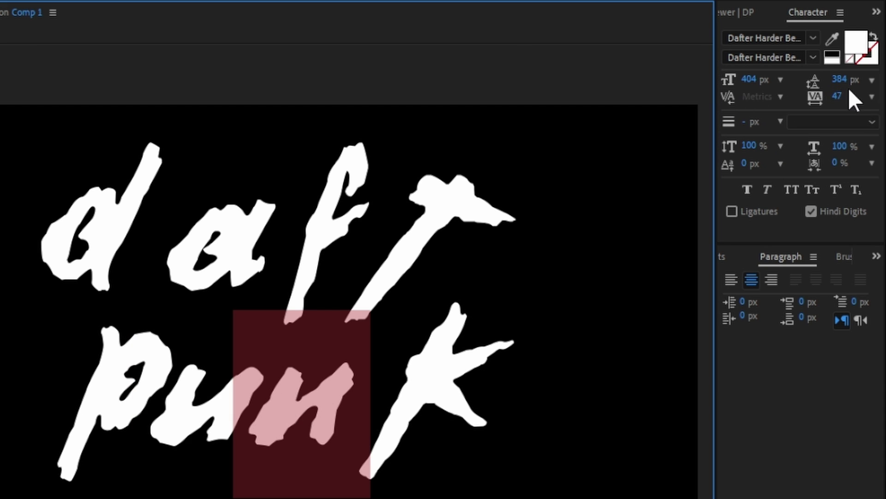
pyautogui.click(835, 78)
pyautogui.hotkey('ctrl', 'z')
pyautogui.moveTo(841, 96); pyautogui.dragTo(689, 101)
# Tighten the tracking of the d, a and f in "daft" individually, giving the d -224.
pyautogui.moveTo(168, 249); pyautogui.dragTo(46, 259)
pyautogui.moveTo(839, 96); pyautogui.dragTo(624, 105)
pyautogui.moveTo(262, 258); pyautogui.dragTo(152, 254)
pyautogui.moveTo(840, 96); pyautogui.dragTo(746, 99)
pyautogui.moveTo(344, 231); pyautogui.dragTo(259, 225)
pyautogui.moveTo(839, 96); pyautogui.dragTo(721, 103)
# Shift the baseline of the p in "punk" slightly down and enlarge the p and the k to 420 px.
pyautogui.click(168, 400)
pyautogui.hotkey('ctrl', 'Return')
pyautogui.click(143, 375)
pyautogui.doubleClick(143, 375)
pyautogui.moveTo(70, 392); pyautogui.dragTo(203, 387)
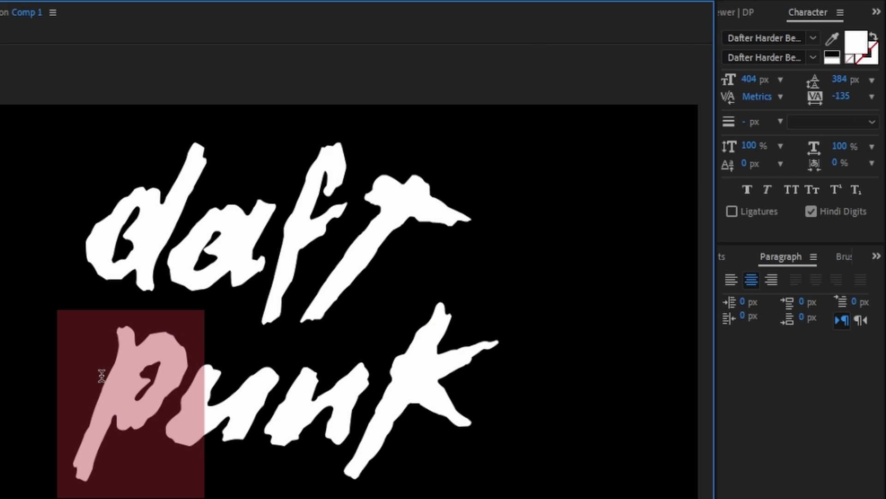
pyautogui.moveTo(744, 163)
pyautogui.mouseDown()
pyautogui.moveTo(691, 166)
pyautogui.moveTo(748, 176)
pyautogui.mouseUp()
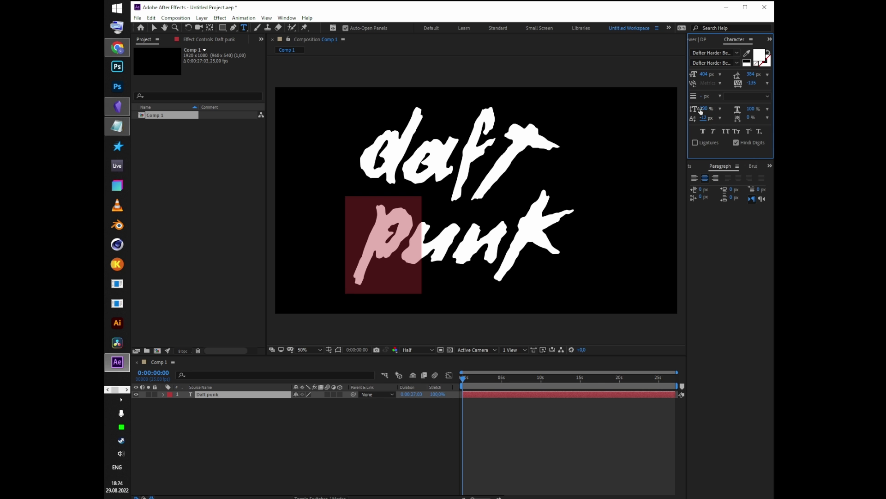
pyautogui.moveTo(707, 74); pyautogui.dragTo(722, 74)
pyautogui.moveTo(504, 231); pyautogui.dragTo(567, 227)
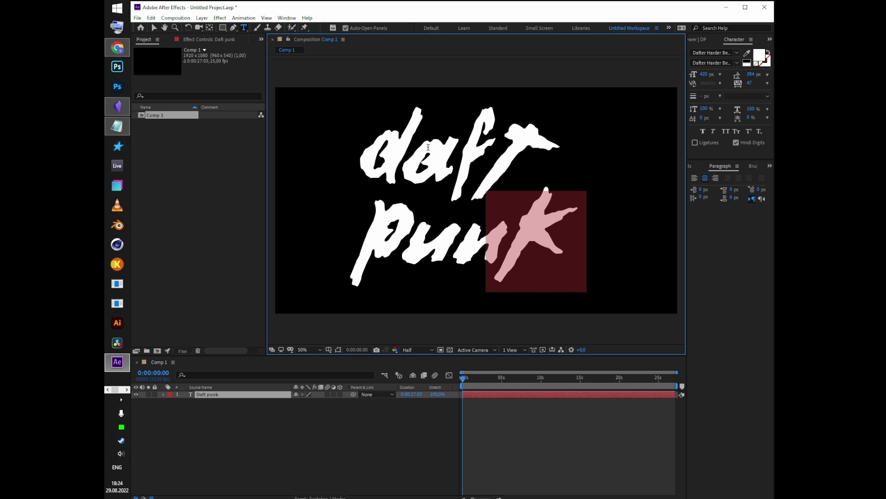
# Move the text toward the centre of the frame and indent the "daft" line with leading spaces.
pyautogui.click(428, 147)
pyautogui.click(154, 27)
pyautogui.moveTo(465, 154); pyautogui.dragTo(485, 155)
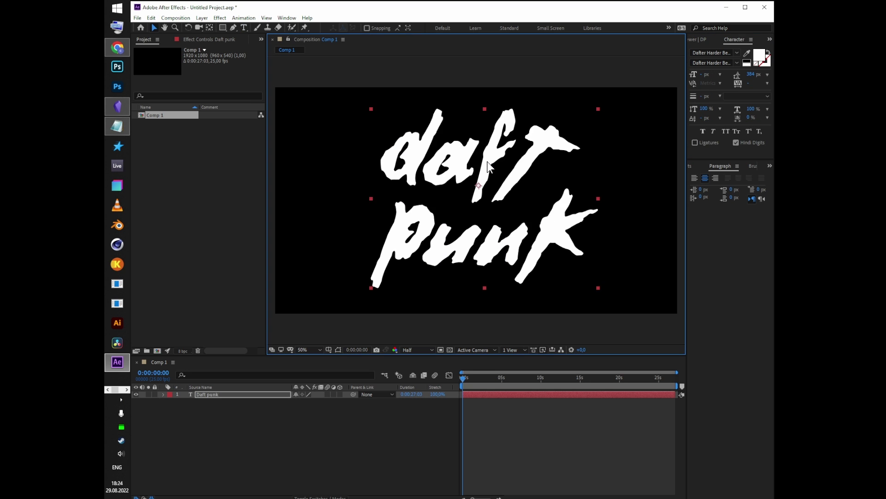
pyautogui.tripleClick(395, 171)
pyautogui.click(394, 170)
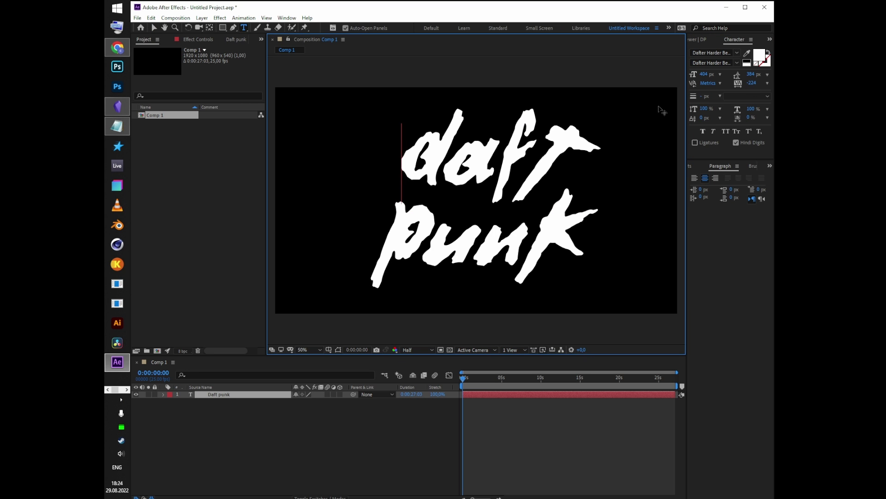
# Reduce the text's leading to 311 px and duplicate the text layer.
pyautogui.moveTo(751, 75); pyautogui.dragTo(717, 74)
pyautogui.hotkey('ctrl', 'a')
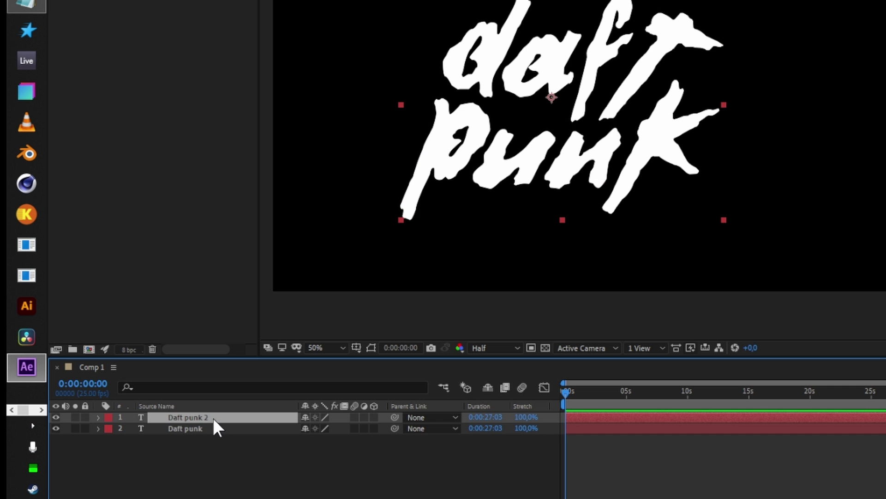
# Pre-compose each text layer separately and set the 3D renderer of the original text's comp to CINEMA 4D.
pyautogui.rightClick(237, 397)
pyautogui.rightClick(341, 340)
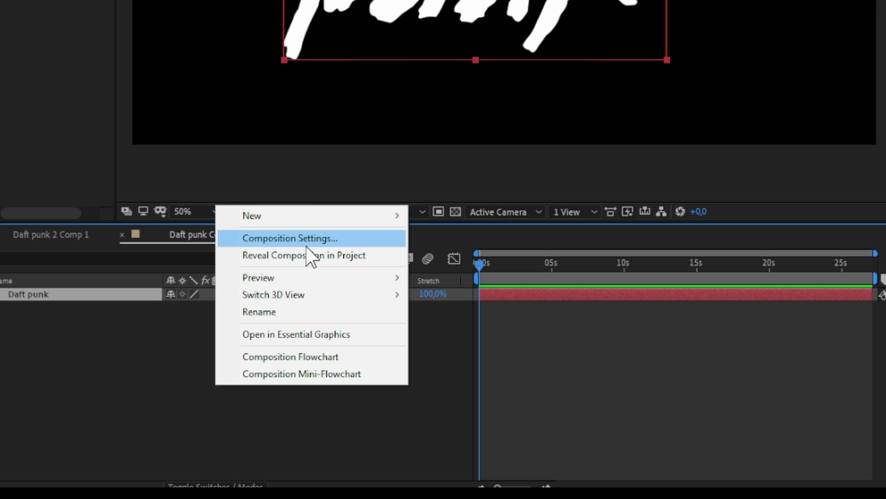
pyautogui.click(416, 377)
pyautogui.click(210, 139)
pyautogui.click(258, 136)
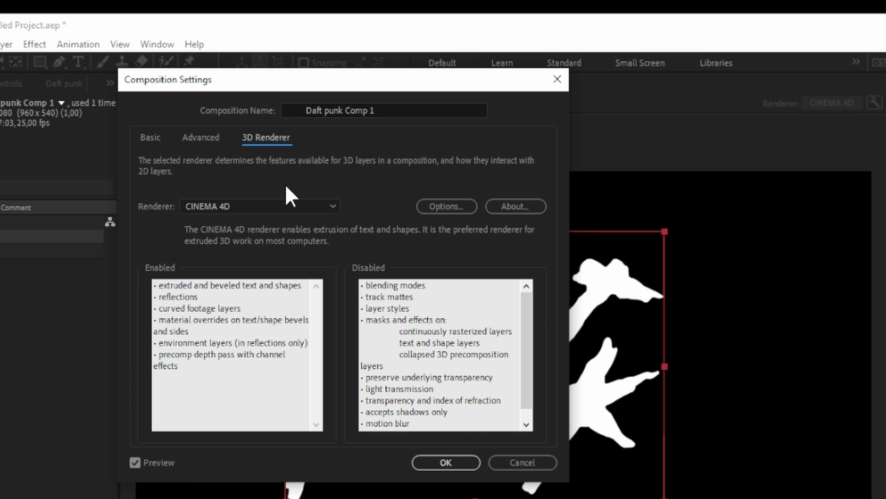
pyautogui.click(282, 203)
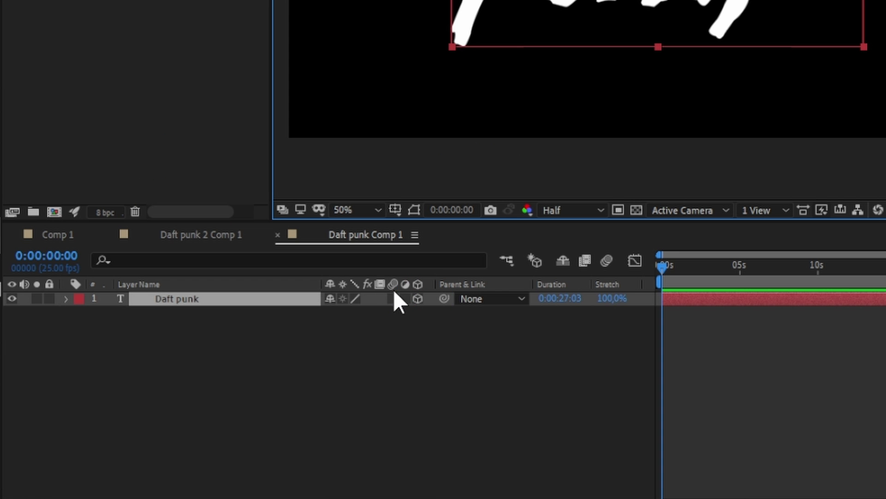
# Set the 3D text layer's bevel style to Angular in its geometry options and increase the bevel depth.
pyautogui.click(66, 298)
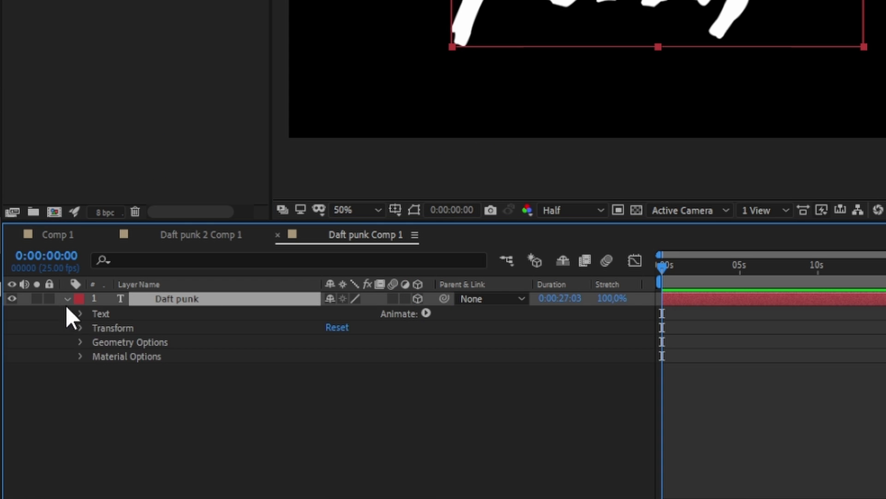
pyautogui.click(80, 342)
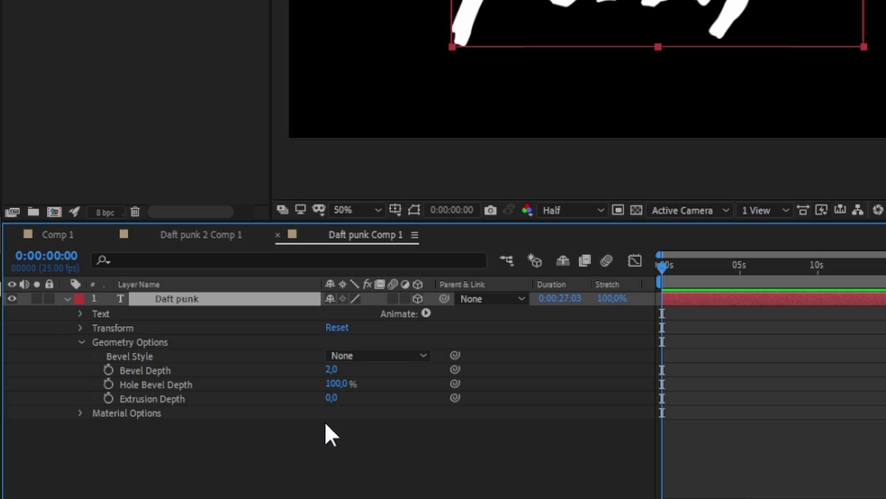
pyautogui.click(373, 357)
pyautogui.click(385, 396)
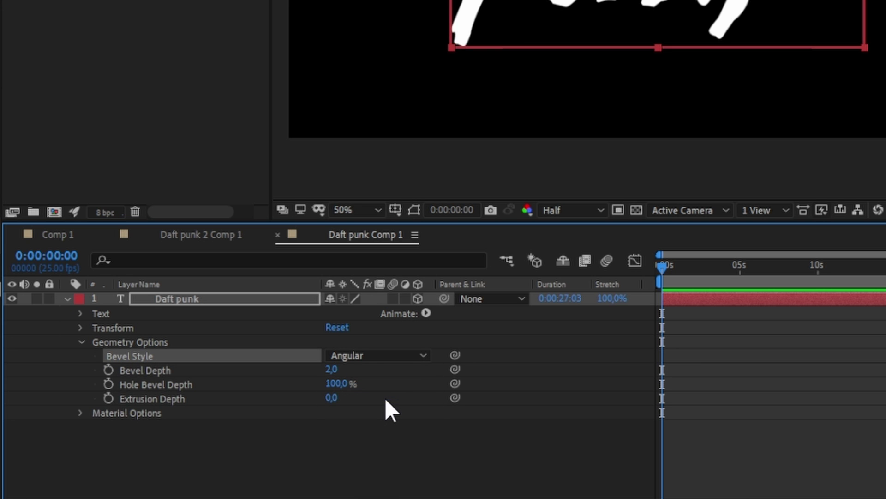
pyautogui.moveTo(331, 369); pyautogui.dragTo(381, 377)
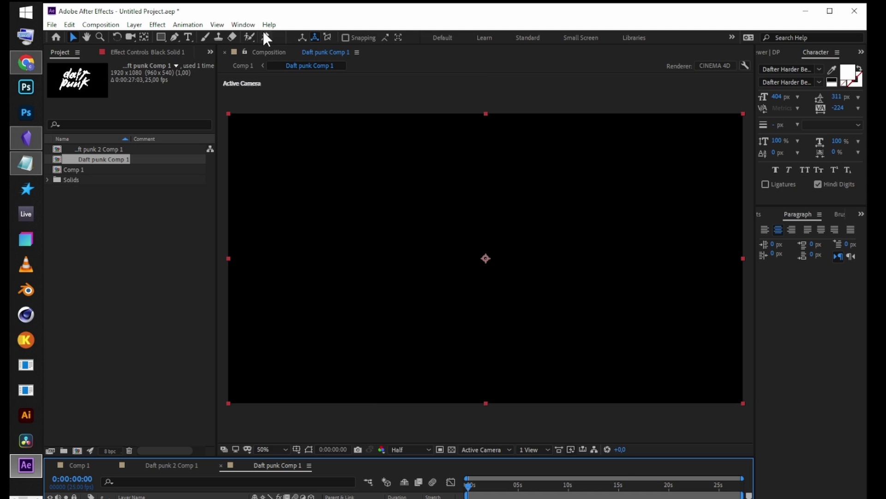
# Find the Gradient Ramp effect in Effects & Presets and apply it to the black solid.
pyautogui.click(238, 25)
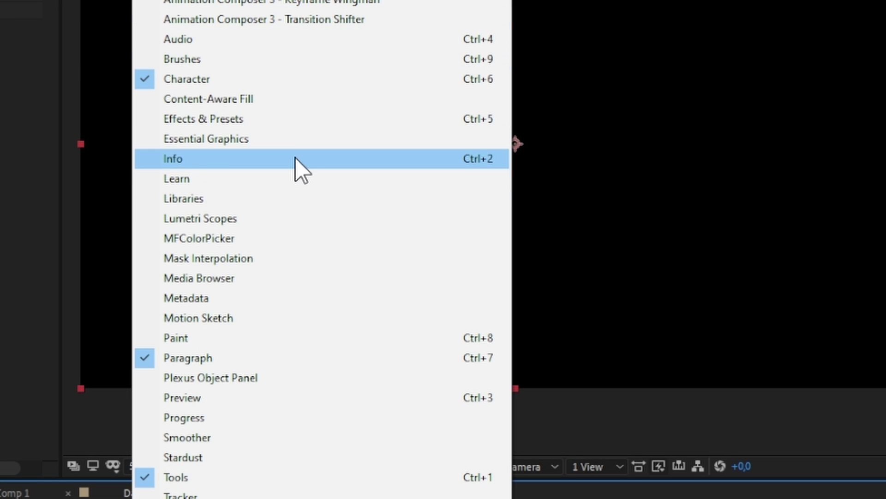
pyautogui.click(296, 126)
pyautogui.click(785, 107)
pyautogui.write('grad')
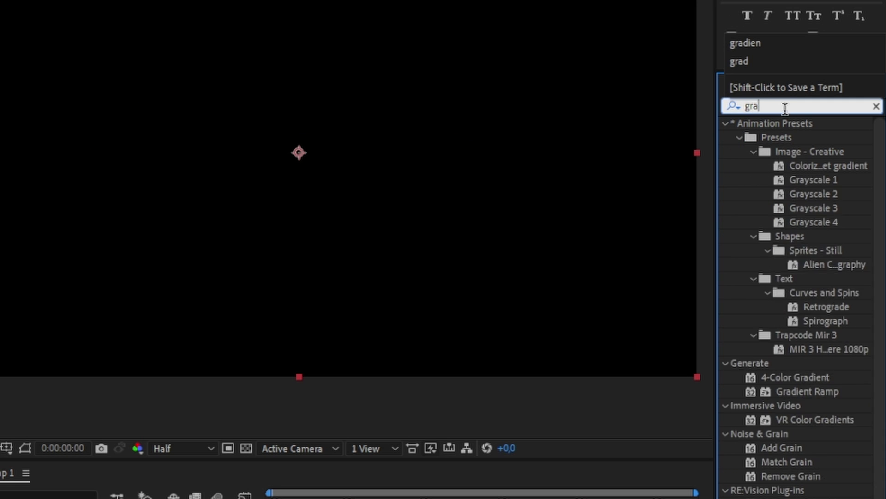
pyautogui.moveTo(808, 249); pyautogui.dragTo(295, 374)
# Apply the Colorama effect to the black solid.
pyautogui.doubleClick(806, 105)
pyautogui.write('colora')
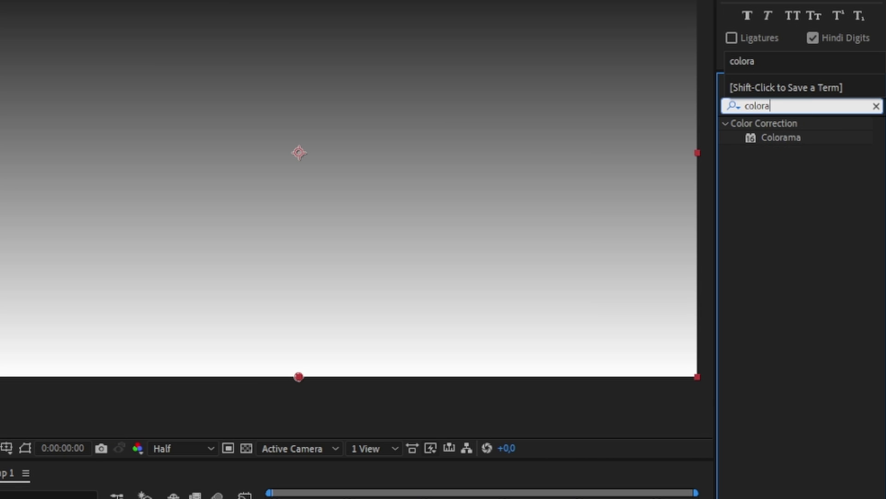
pyautogui.moveTo(781, 137); pyautogui.dragTo(660, 164)
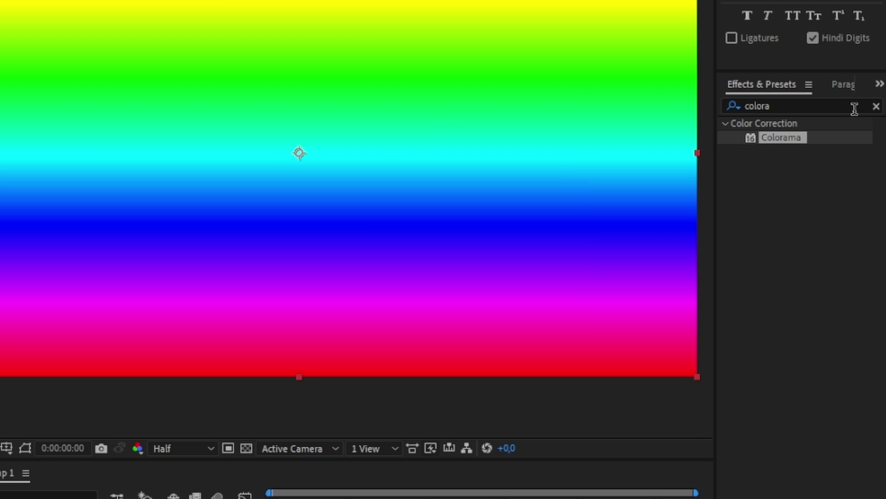
# Apply Hue/Saturation to the black solid and set its Master Saturation to -100.
pyautogui.doubleClick(843, 109)
pyautogui.write('hue')
pyautogui.moveTo(801, 207); pyautogui.dragTo(0, 193)
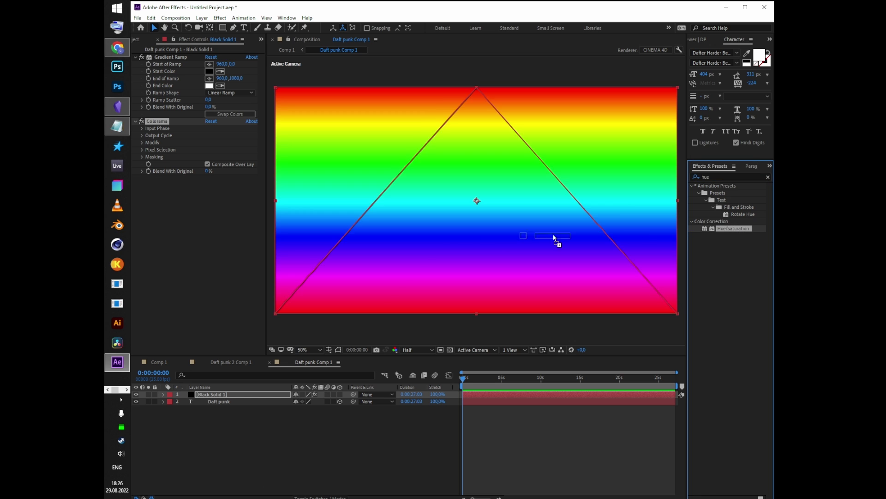
pyautogui.moveTo(231, 220); pyautogui.dragTo(226, 215)
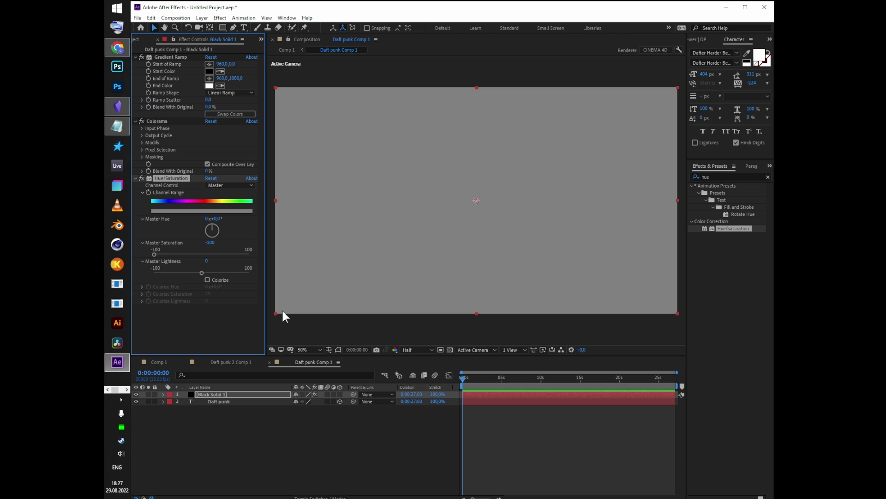
# Set Colorama's output cycle to the Carribean preset palette, and collapse the Colorama and Gradient Ramp settings.
pyautogui.click(141, 128)
pyautogui.click(142, 128)
pyautogui.click(141, 135)
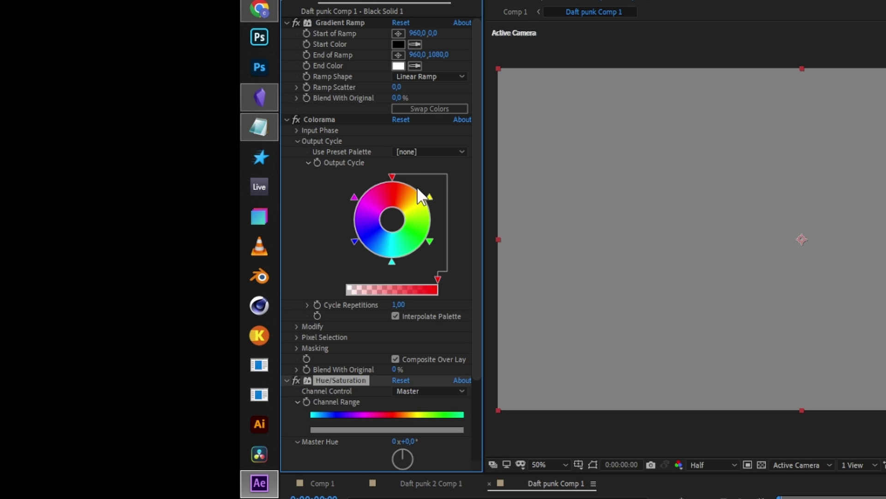
pyautogui.click(433, 151)
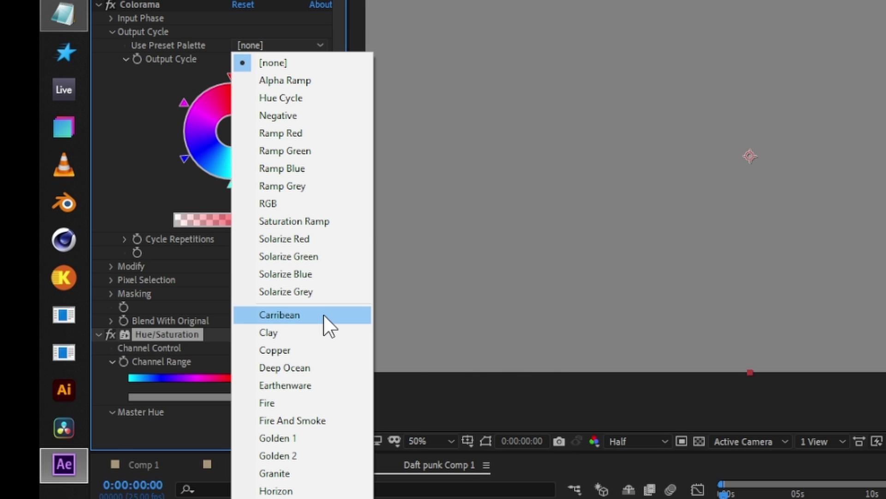
pyautogui.click(324, 315)
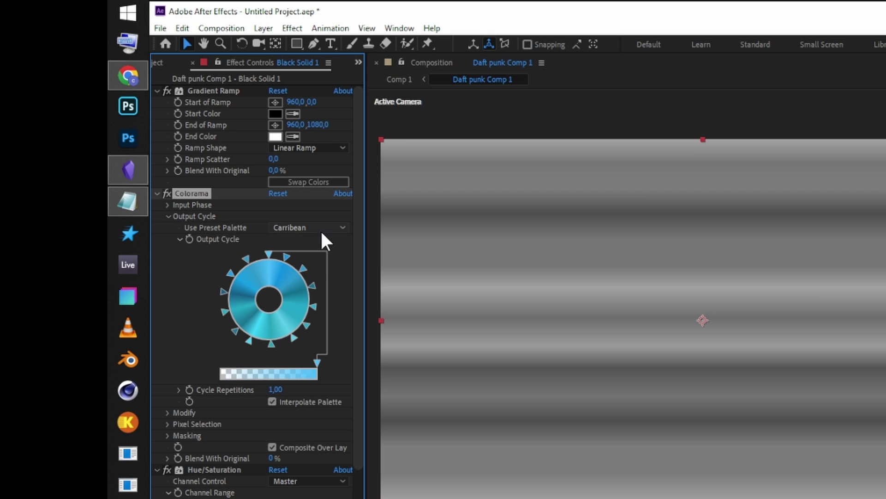
pyautogui.click(157, 193)
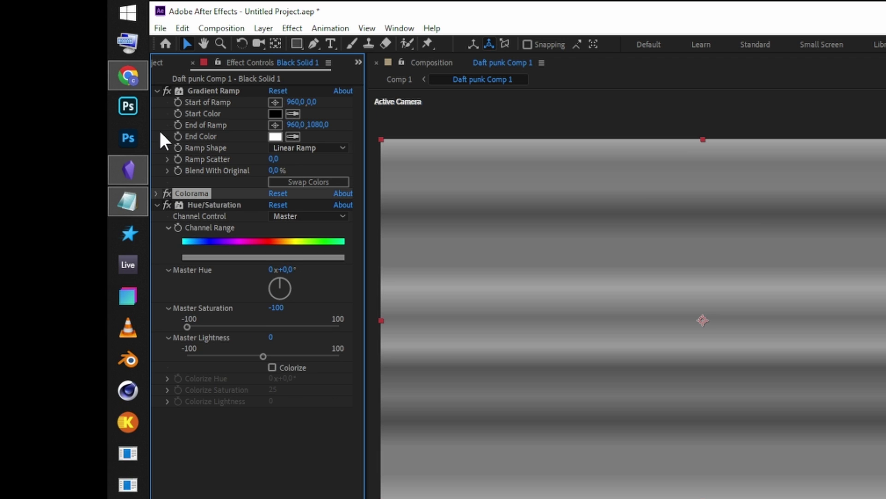
pyautogui.click(158, 91)
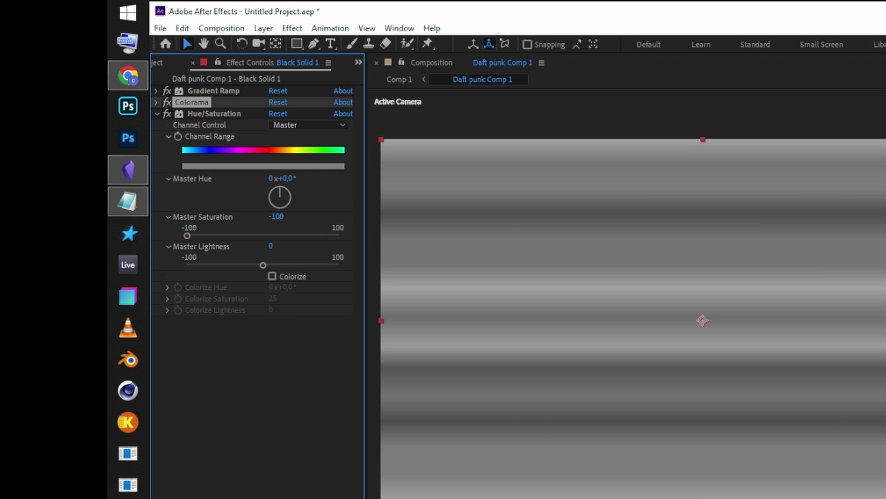
# Pre-compose the black solid, leaving all attributes in the current composition.
pyautogui.rightClick(308, 498)
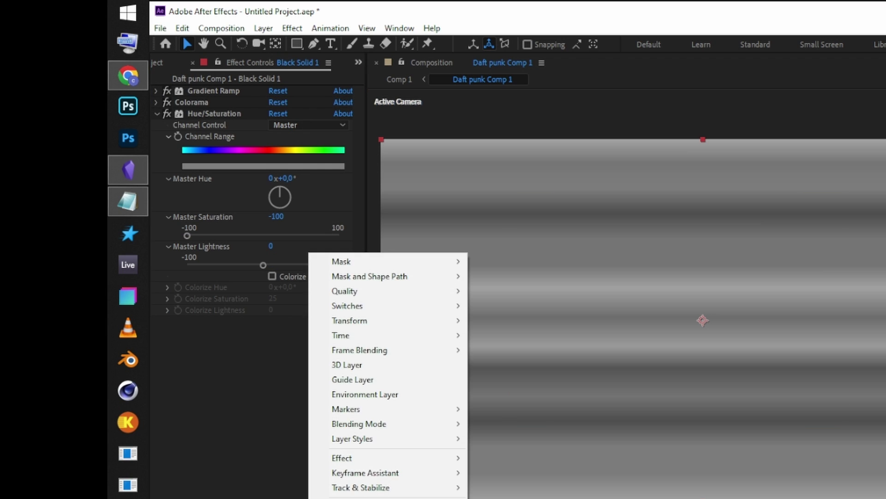
pyautogui.click(342, 498)
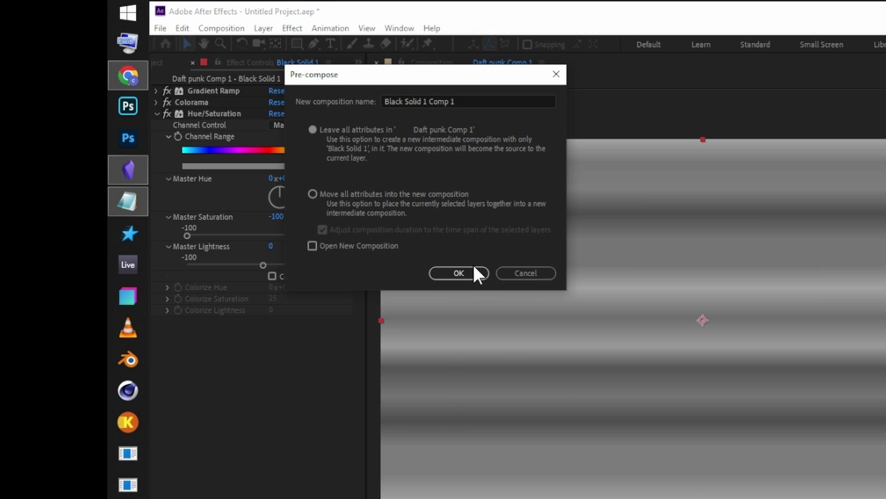
pyautogui.click(476, 270)
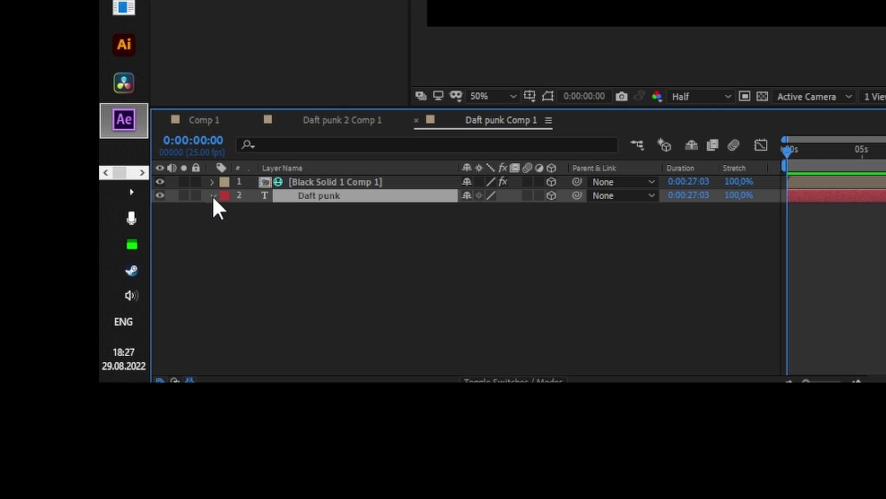
# In the Daft punk text's material options, turn Casts Shadows on and raise Reflection Intensity.
pyautogui.click(52, 347)
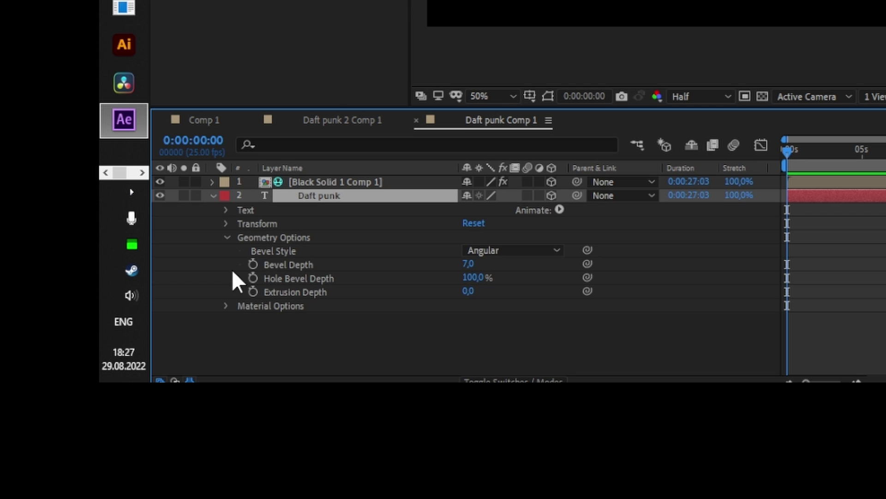
pyautogui.click(223, 306)
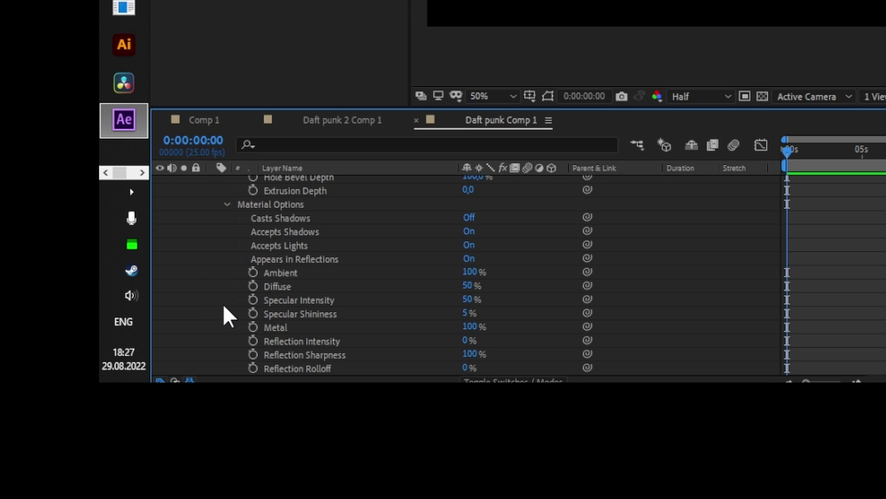
pyautogui.click(468, 219)
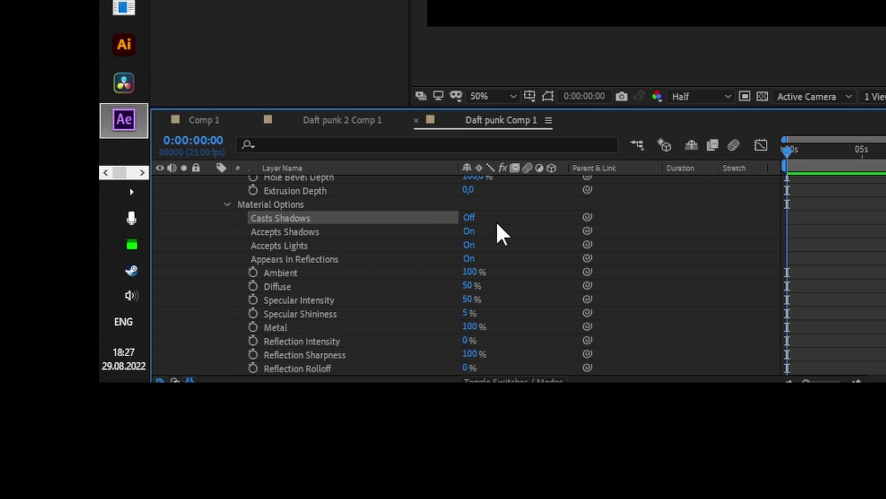
pyautogui.click(470, 219)
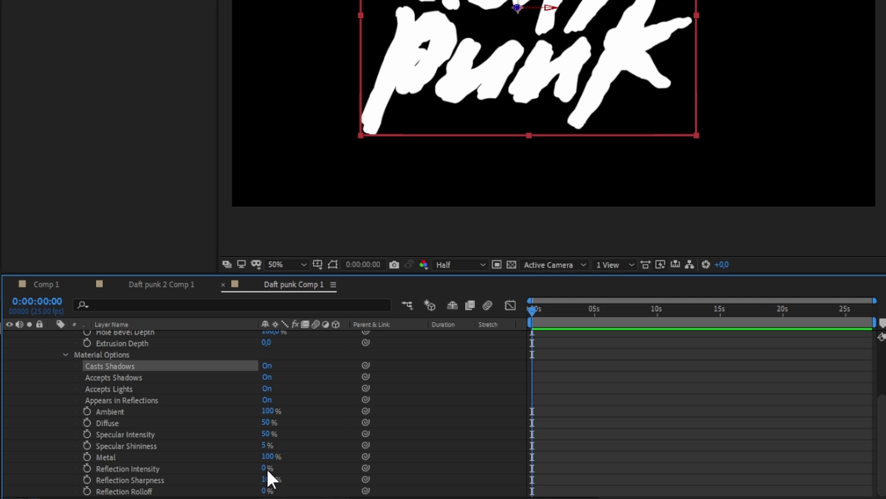
pyautogui.moveTo(467, 340); pyautogui.dragTo(505, 341)
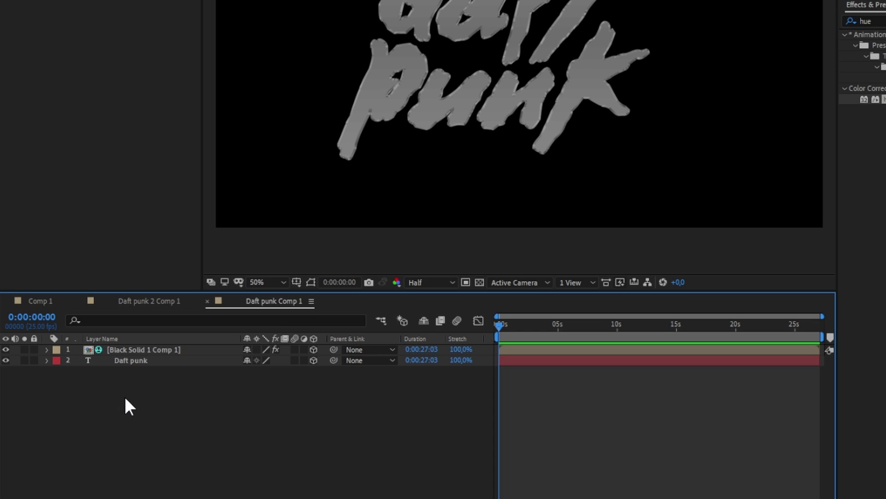
# Add a shadow-casting spot light with 58% intensity and a 180° cone angle.
pyautogui.rightClick(125, 397)
pyautogui.moveTo(192, 263)
pyautogui.click(333, 304)
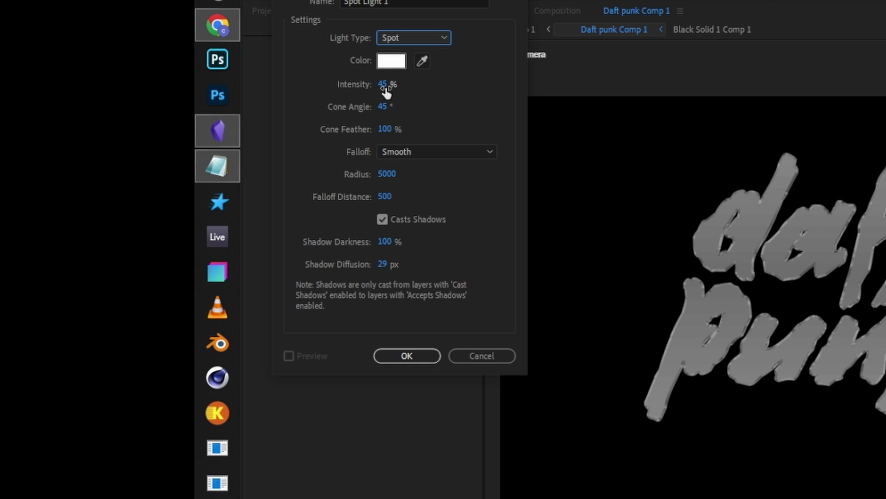
pyautogui.moveTo(385, 87); pyautogui.dragTo(420, 110)
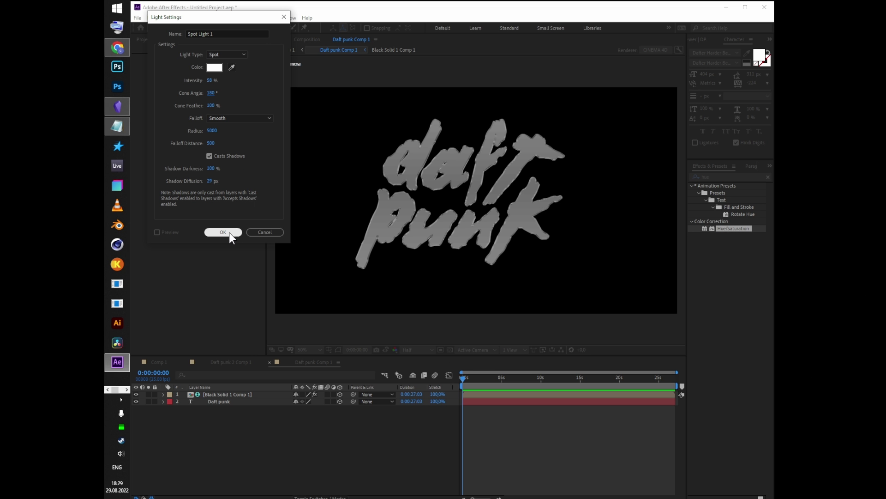
pyautogui.click(407, 356)
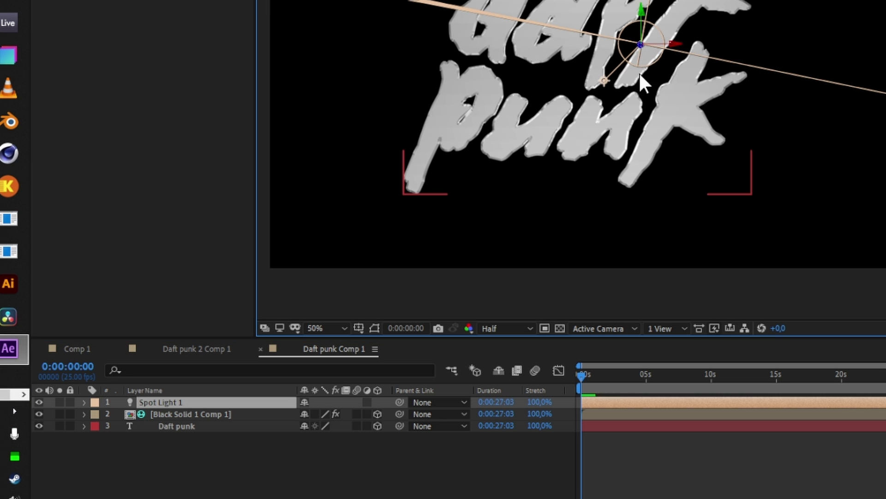
# Move Spot Light 1 away from the text to a Z position of about -1194.7.
pyautogui.press('p')
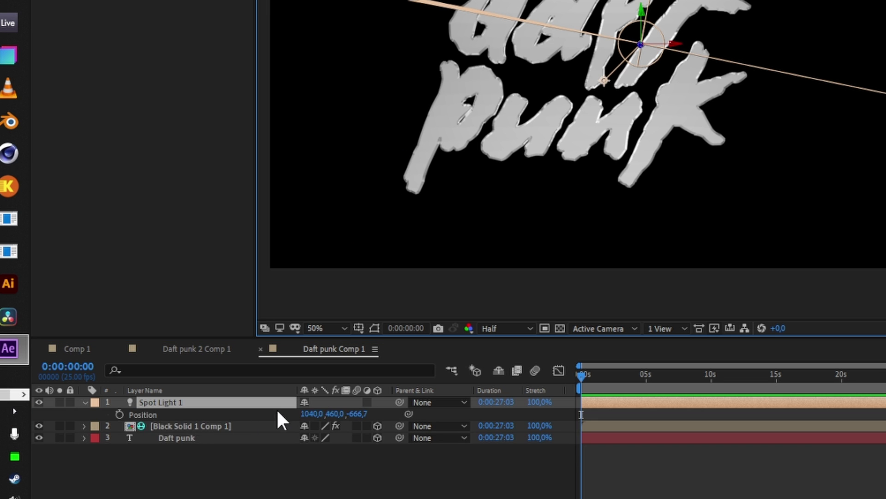
pyautogui.click(401, 415)
pyautogui.moveTo(401, 415); pyautogui.dragTo(217, 388)
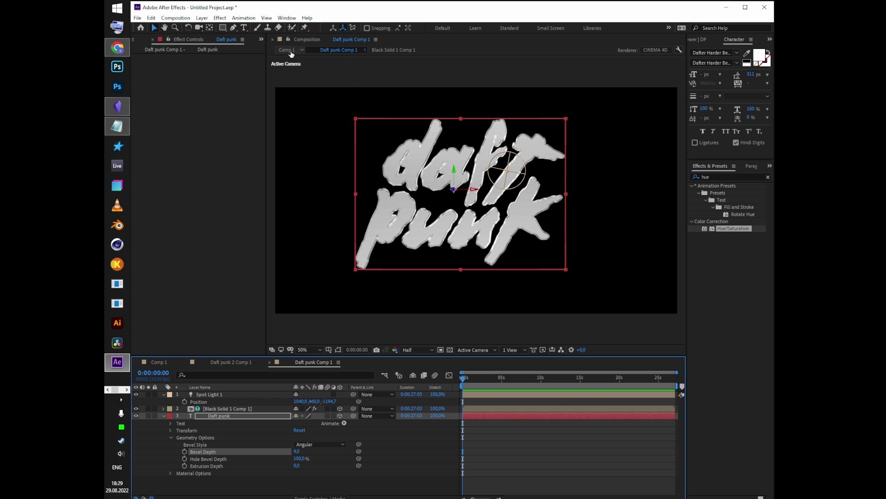
# Open Daft punk 2 Comp 1 from Comp 1 and change its text colour to black.
pyautogui.click(289, 51)
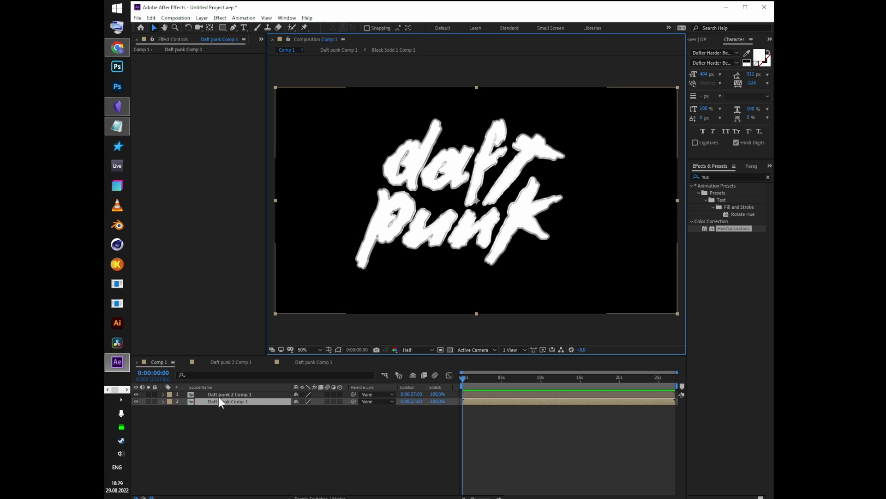
pyautogui.click(188, 396)
pyautogui.doubleClick(189, 396)
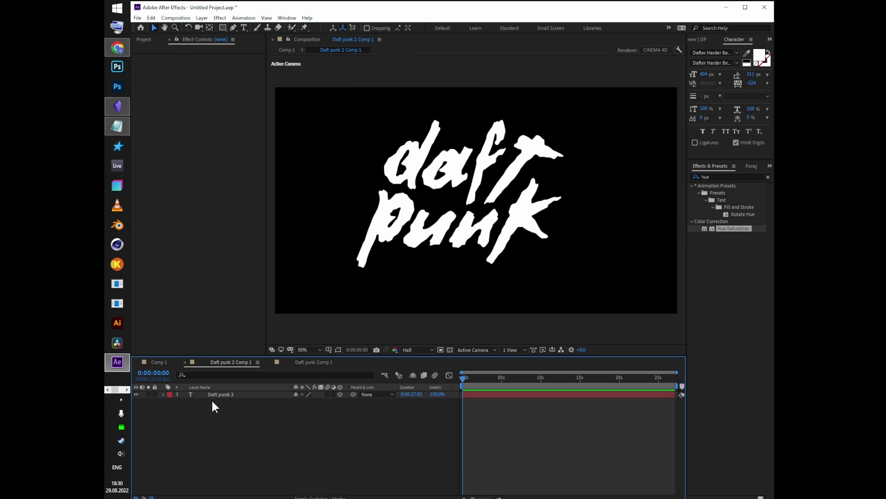
pyautogui.click(759, 54)
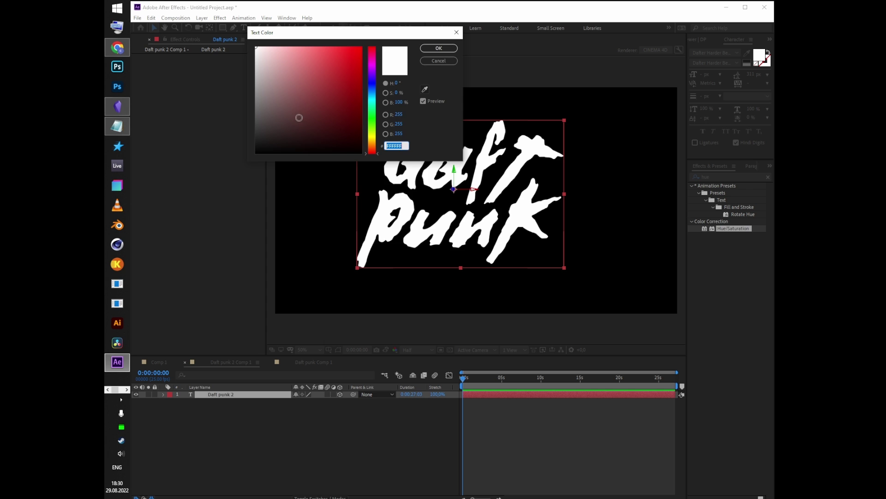
pyautogui.moveTo(287, 127); pyautogui.dragTo(255, 153)
pyautogui.click(424, 49)
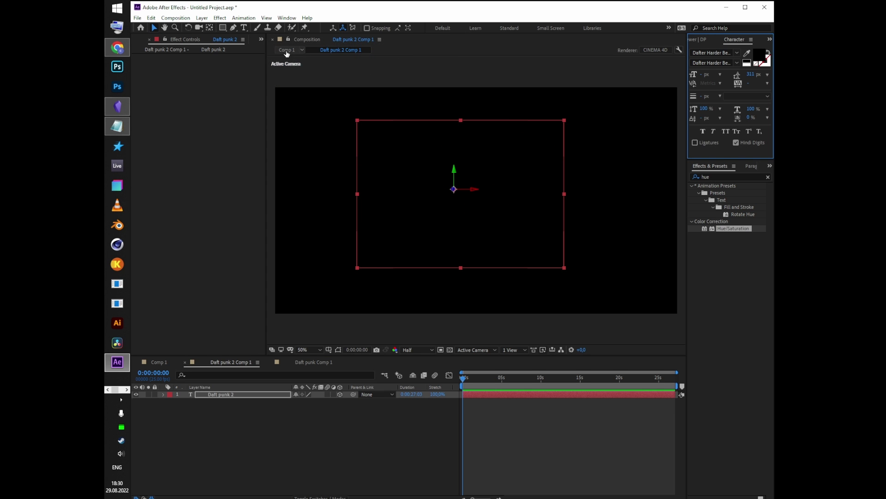
# Return to Comp 1 and add a two-node camera with the 35mm preset.
pyautogui.click(287, 50)
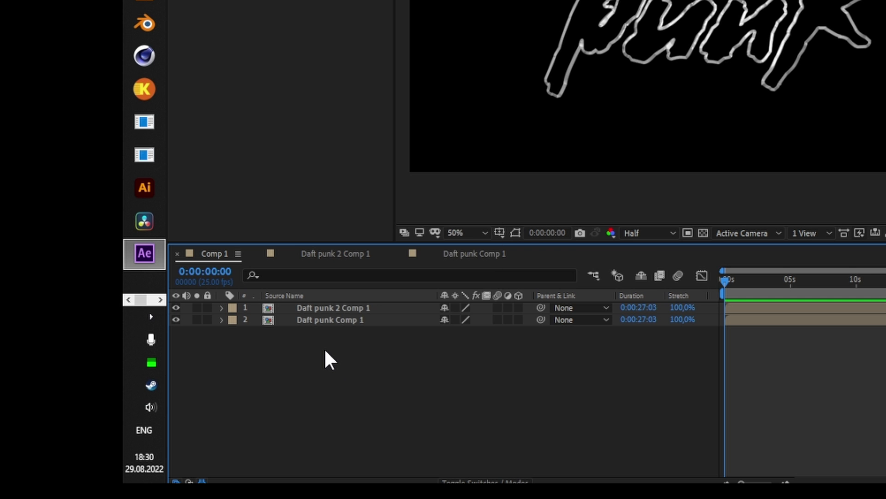
pyautogui.rightClick(224, 418)
pyautogui.moveTo(261, 330)
pyautogui.click(580, 266)
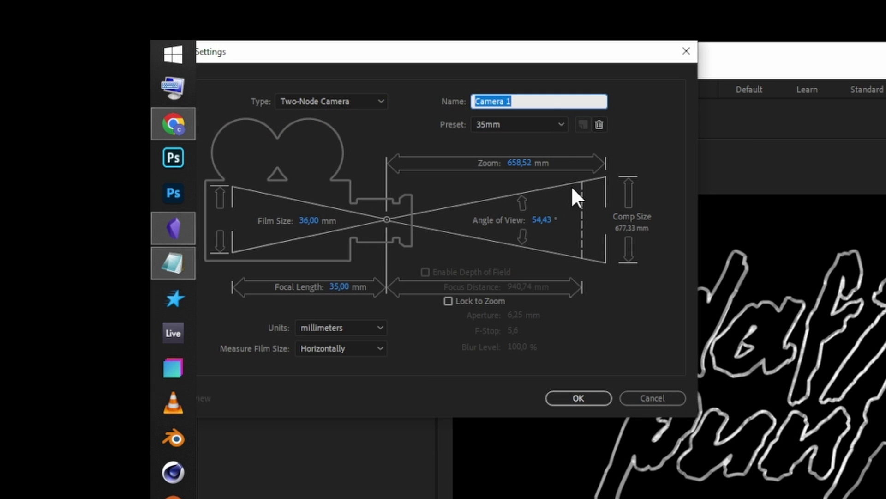
pyautogui.click(545, 125)
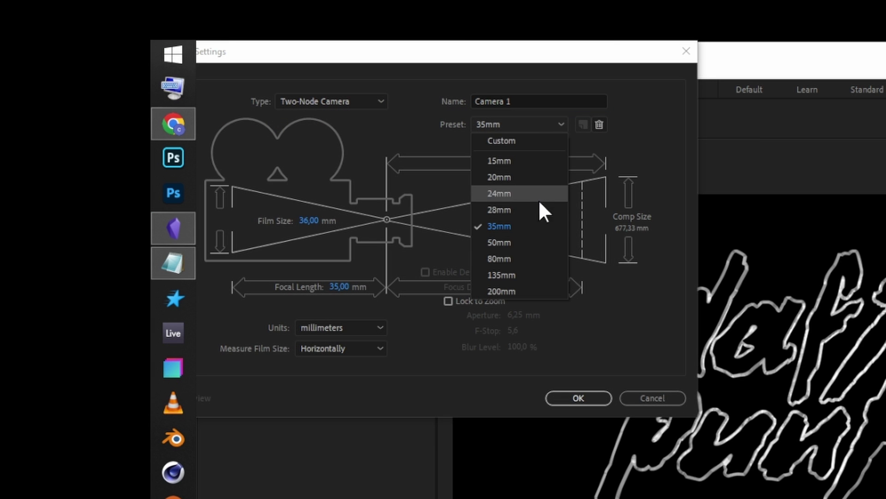
pyautogui.click(536, 223)
pyautogui.click(586, 396)
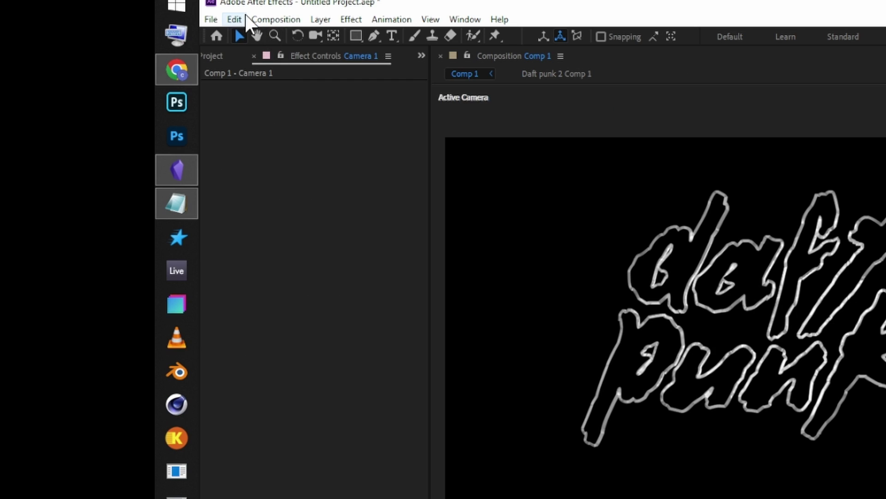
# Copy Camera 1 with property links and paste it into Daft punk 2 Comp 1 and Daft punk Comp 1.
pyautogui.click(273, 19)
pyautogui.moveTo(235, 19)
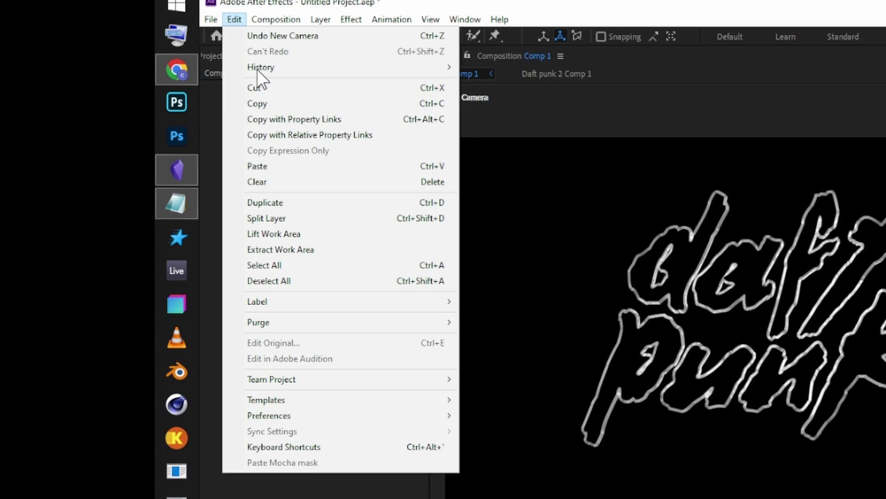
pyautogui.click(282, 117)
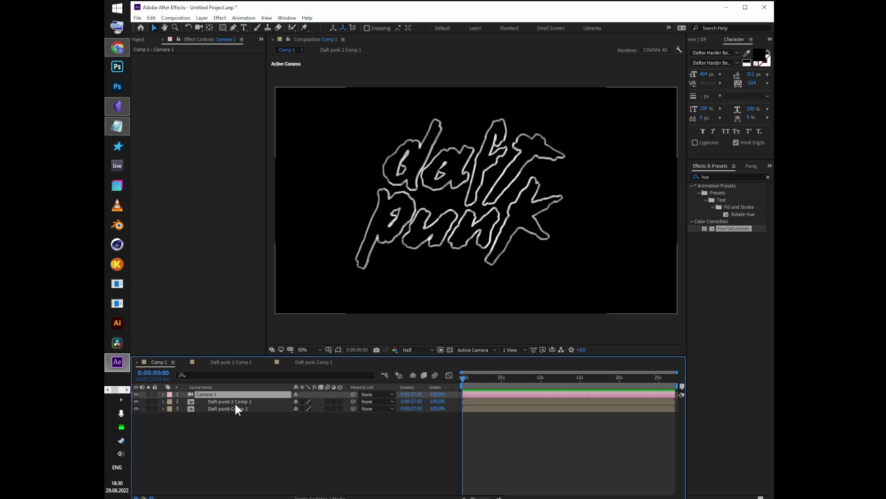
pyautogui.doubleClick(234, 400)
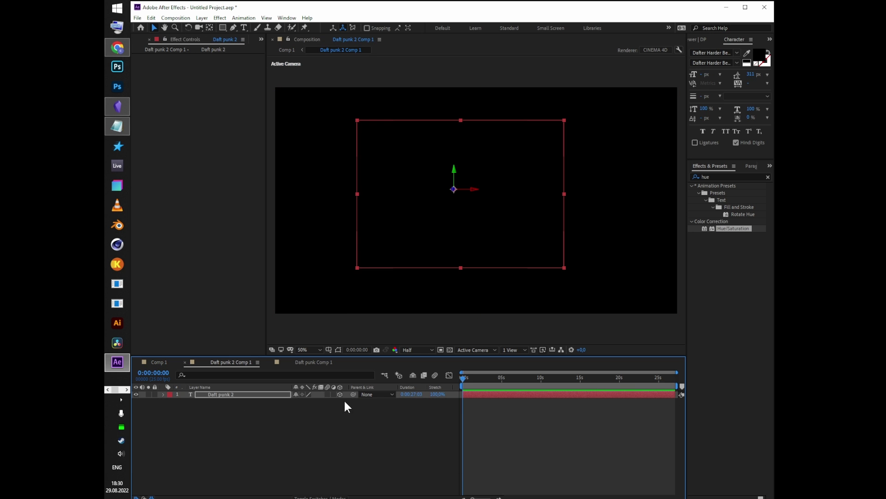
pyautogui.click(314, 418)
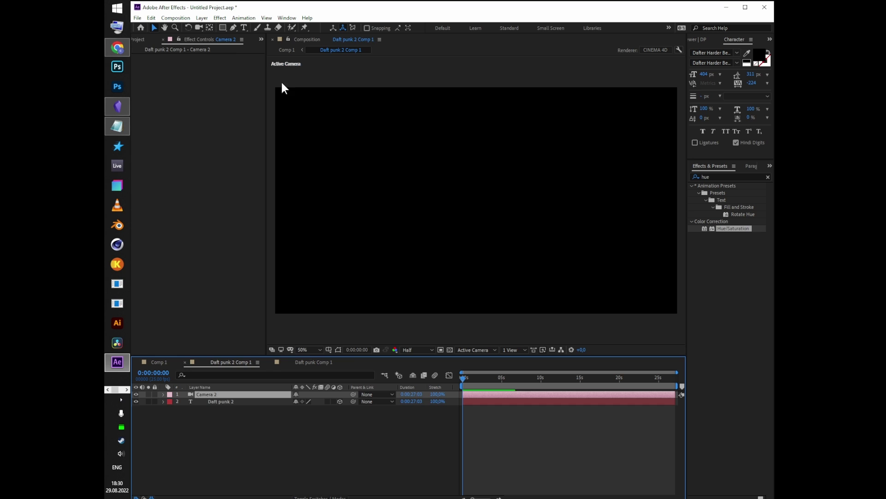
pyautogui.click(286, 49)
pyautogui.click(206, 408)
pyautogui.doubleClick(206, 408)
pyautogui.click(262, 423)
# Return to Comp 1 and orbit the camera slightly around the logo.
pyautogui.click(292, 51)
pyautogui.press('c')
pyautogui.moveTo(451, 208); pyautogui.dragTo(411, 308)
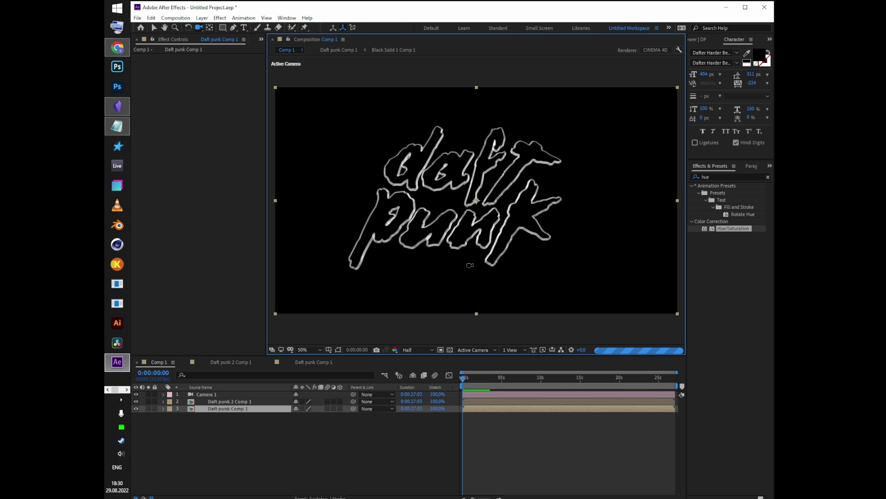
pyautogui.moveTo(458, 177); pyautogui.dragTo(469, 264)
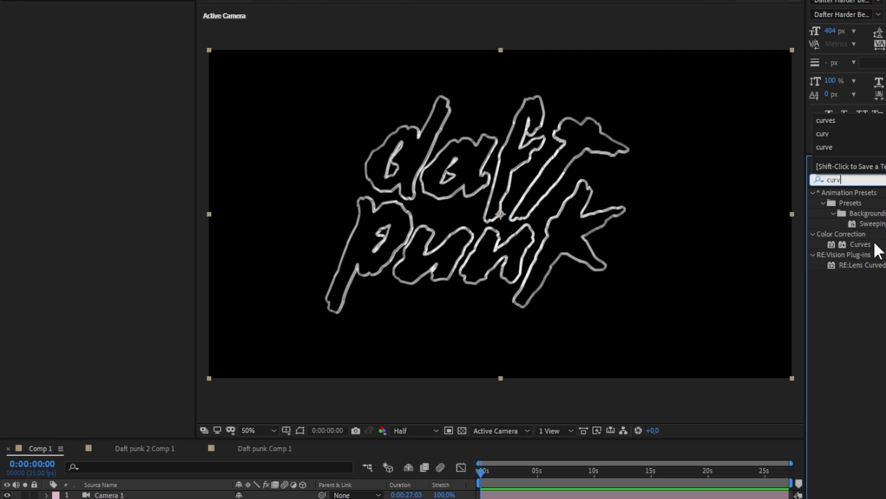
# Apply Curves to Daft punk Comp 1 and shape a wavy RGB curve with crushed blacks for metallic contrast.
pyautogui.moveTo(860, 245); pyautogui.dragTo(258, 495)
pyautogui.moveTo(146, 86); pyautogui.dragTo(111, 144)
pyautogui.moveTo(119, 111)
pyautogui.mouseDown()
pyautogui.moveTo(122, 129)
pyautogui.moveTo(119, 114)
pyautogui.mouseUp()
pyautogui.moveTo(146, 86); pyautogui.dragTo(154, 92)
pyautogui.moveTo(110, 147); pyautogui.dragTo(112, 167)
pyautogui.moveTo(120, 114); pyautogui.dragTo(147, 91)
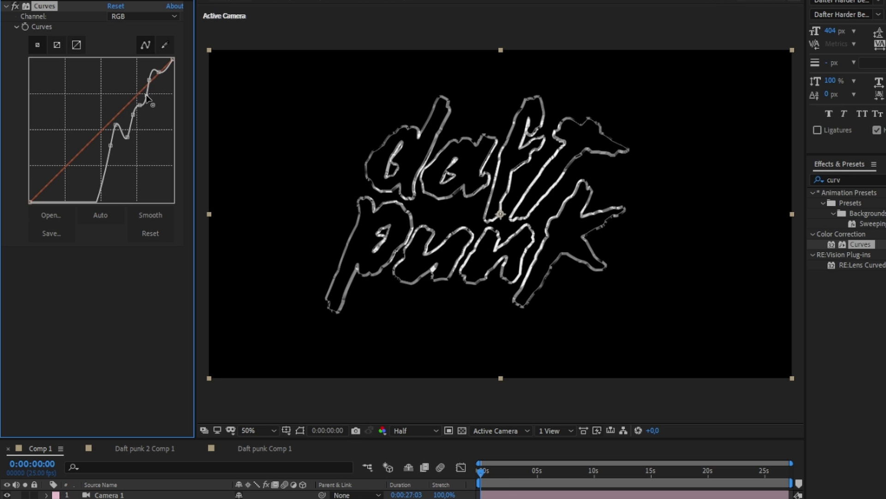
# Apply Levels to Daft punk Comp 1 with Gamma at 0.63 and Input White at about 220.
pyautogui.doubleClick(845, 180)
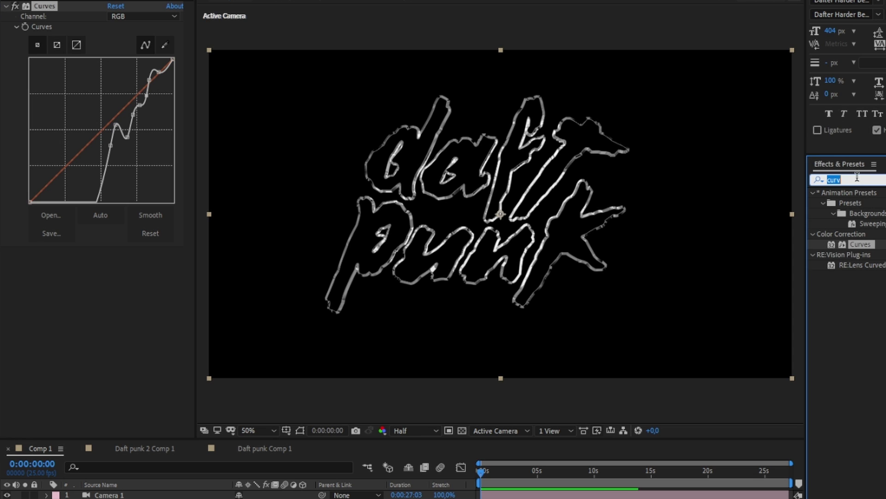
pyautogui.write('leve')
pyautogui.moveTo(860, 264); pyautogui.dragTo(158, 268)
pyautogui.moveTo(195, 319)
pyautogui.mouseDown()
pyautogui.moveTo(220, 318)
pyautogui.moveTo(176, 322)
pyautogui.moveTo(190, 321)
pyautogui.mouseUp()
pyautogui.moveTo(111, 321); pyautogui.dragTo(134, 321)
pyautogui.moveTo(189, 321); pyautogui.dragTo(176, 321)
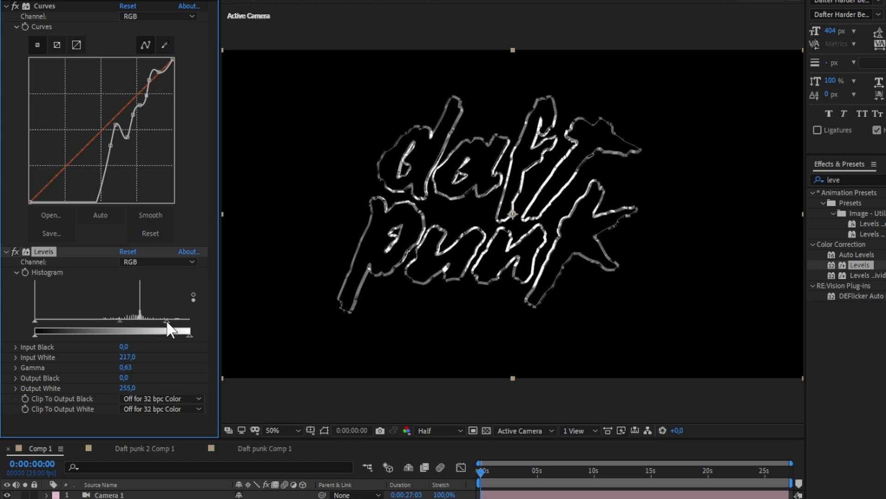
# Add a new adjustment layer to Comp 1.
pyautogui.click(858, 178)
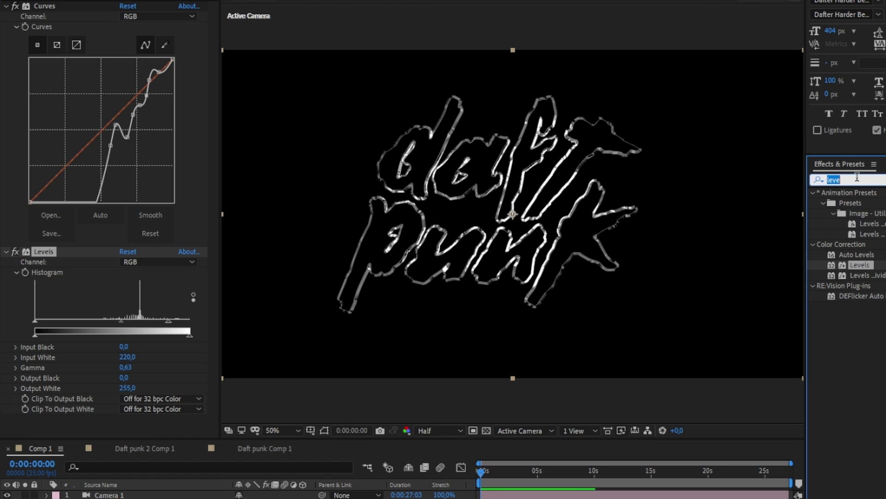
pyautogui.rightClick(106, 493)
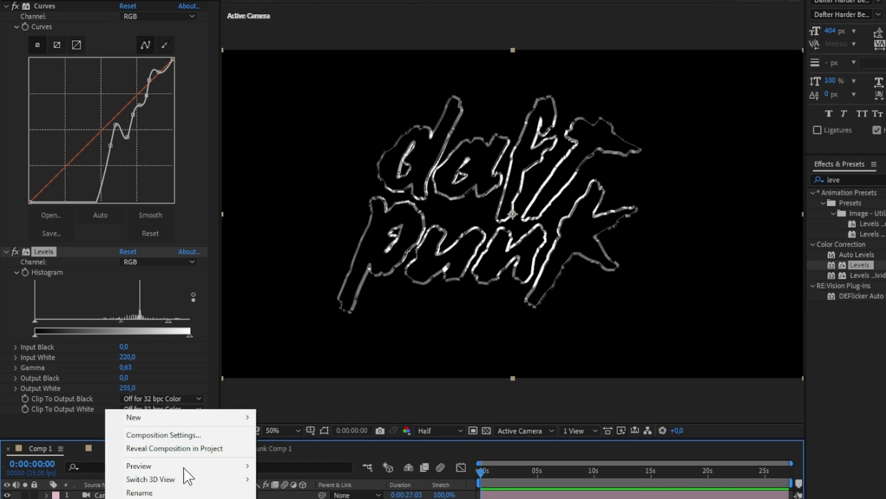
pyautogui.moveTo(134, 415)
pyautogui.click(366, 485)
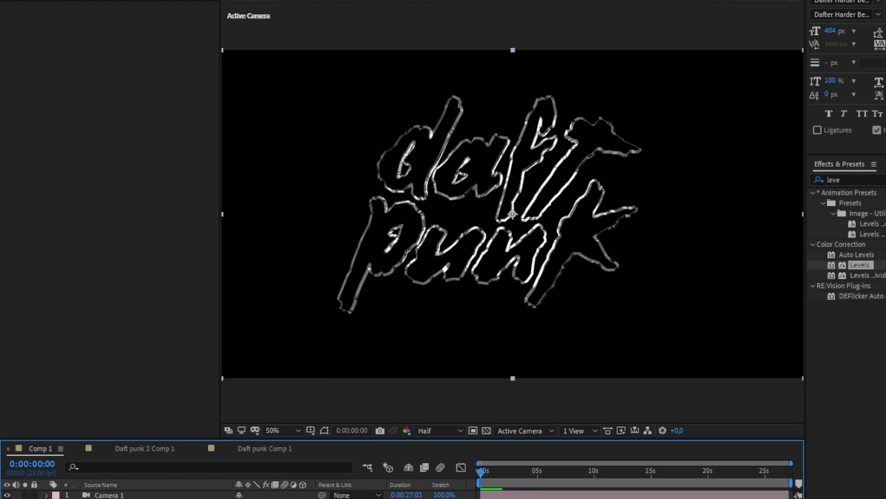
# Find Turbulent Displace, apply it to the adjustment layer and lower its amount.
pyautogui.click(877, 178)
pyautogui.write('turb')
pyautogui.moveTo(859, 203); pyautogui.dragTo(130, 194)
pyautogui.moveTo(123, 27); pyautogui.dragTo(81, 47)
pyautogui.moveTo(131, 28)
pyautogui.mouseDown()
pyautogui.moveTo(144, 28)
pyautogui.moveTo(101, 35)
pyautogui.moveTo(129, 44)
pyautogui.moveTo(117, 30)
pyautogui.moveTo(122, 37)
pyautogui.mouseUp()
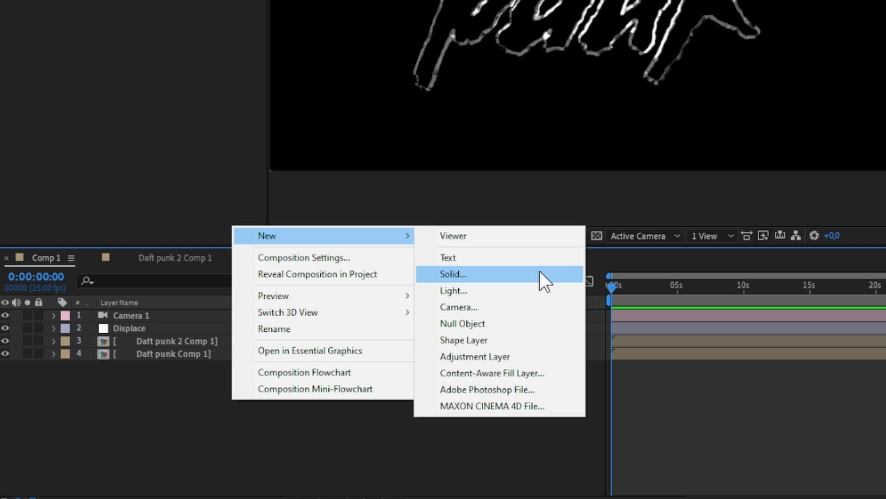
# Add a black solid above the other layers in Comp 1.
pyautogui.click(539, 271)
pyautogui.press('Return')
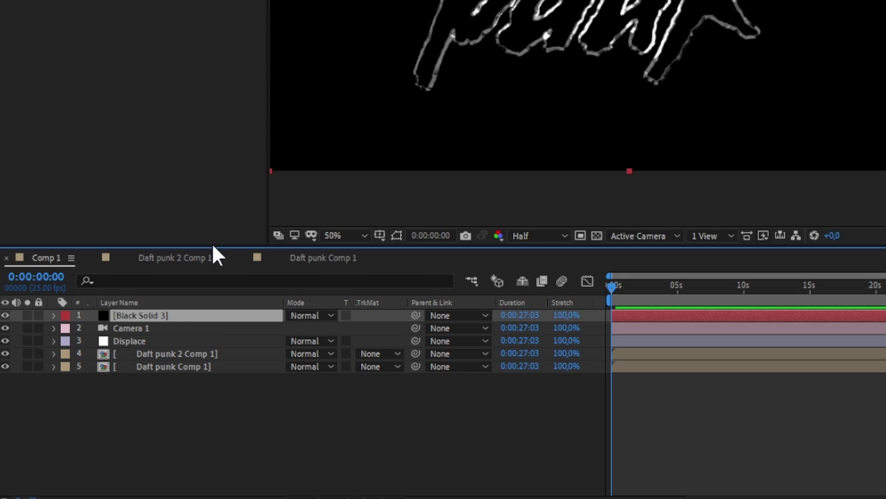
# Move the black solid to the bottom of the layer stack and add a new adjustment layer above the Displace layer.
pyautogui.moveTo(162, 314); pyautogui.dragTo(162, 414)
pyautogui.rightClick(238, 406)
pyautogui.moveTo(359, 248)
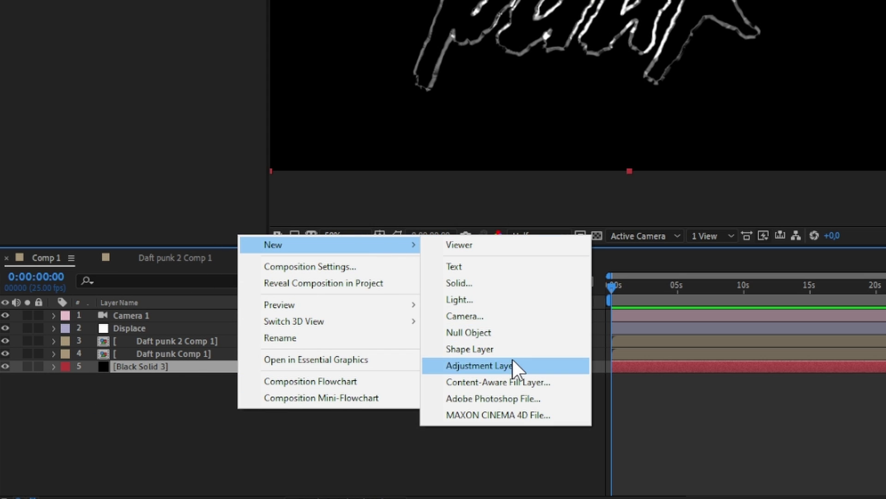
pyautogui.click(513, 365)
pyautogui.moveTo(181, 365); pyautogui.dragTo(177, 335)
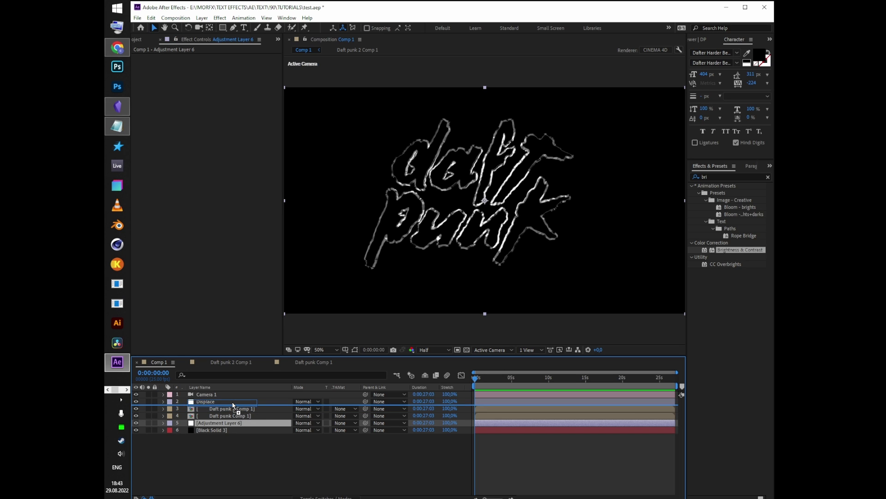
pyautogui.moveTo(234, 405); pyautogui.dragTo(235, 405)
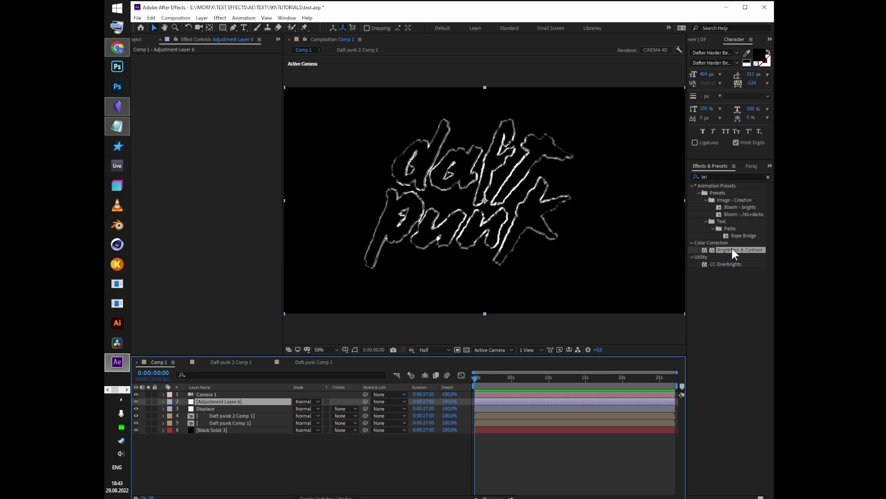
# Apply Directional Blur, Curves and Brightness & Contrast to the new adjustment layer.
pyautogui.doubleClick(730, 176)
pyautogui.write('di')
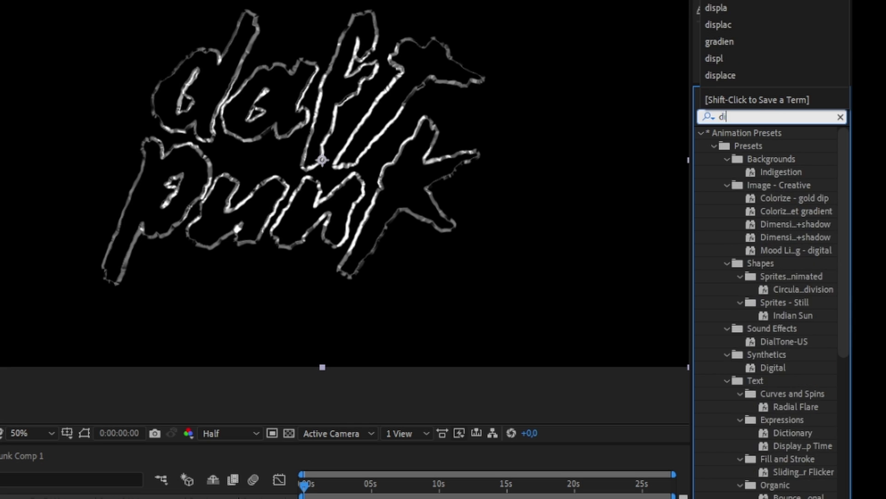
pyautogui.write('rec')
pyautogui.moveTo(778, 146); pyautogui.dragTo(508, 337)
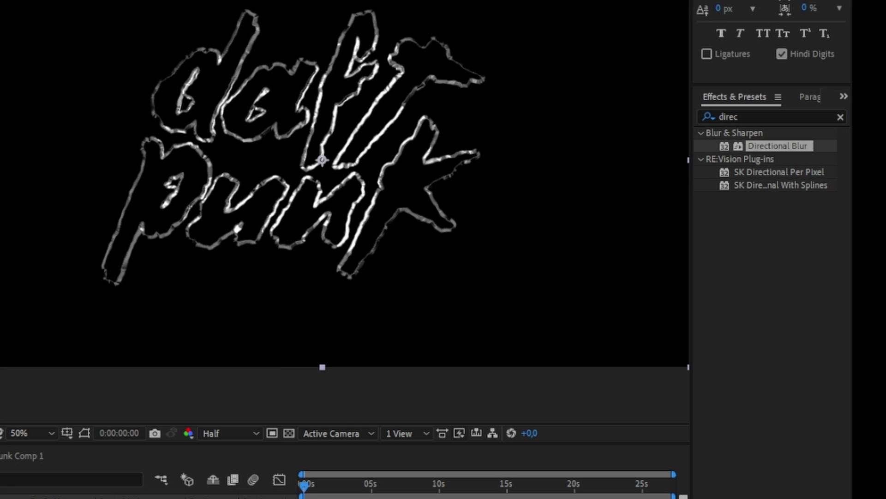
pyautogui.doubleClick(761, 114)
pyautogui.write('curve')
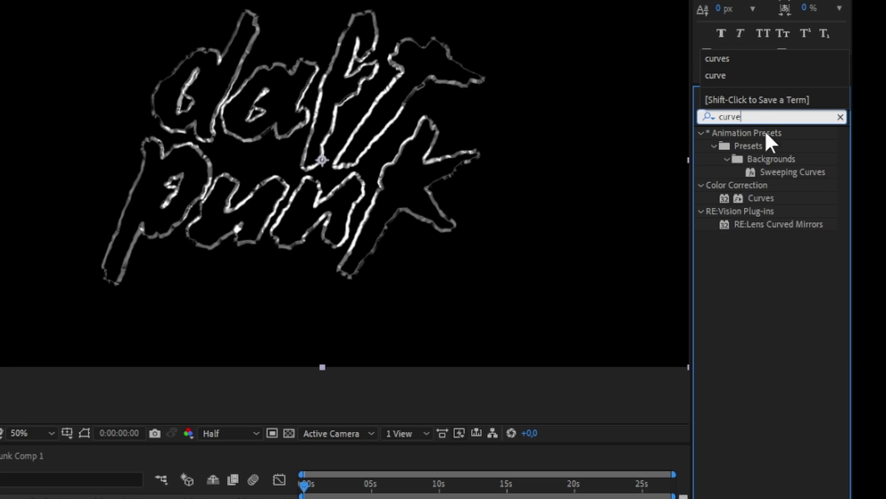
pyautogui.moveTo(771, 198); pyautogui.dragTo(37, 125)
pyautogui.doubleClick(775, 117)
pyautogui.write('bri')
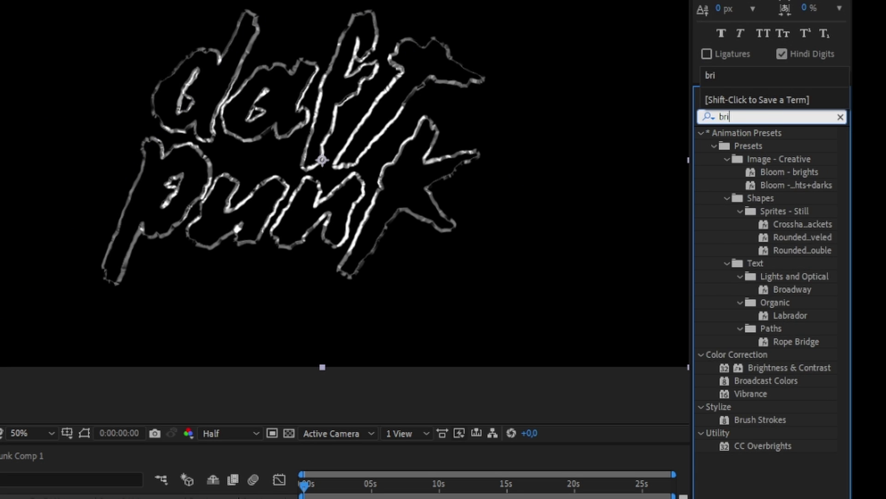
pyautogui.moveTo(796, 249); pyautogui.dragTo(254, 264)
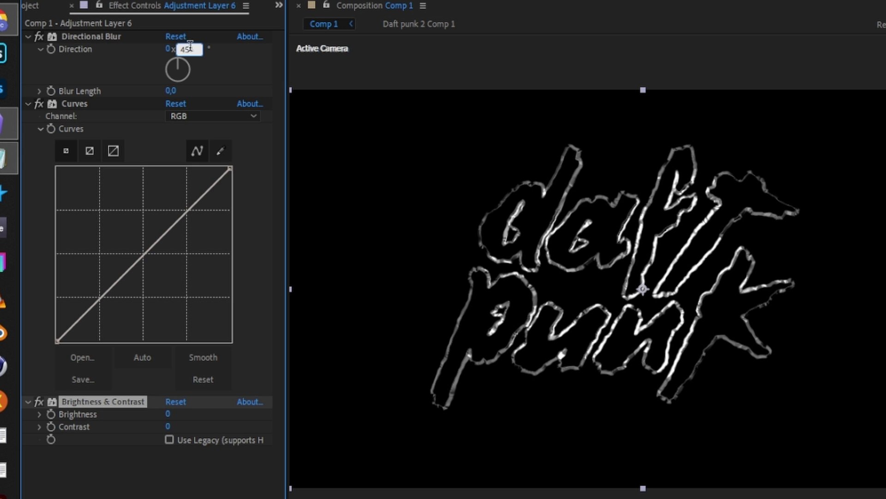
# Set Directional Blur to a 45° direction with Blur Length 166.7 and bend the RGB curve into an S shape.
pyautogui.moveTo(171, 91)
pyautogui.mouseDown()
pyautogui.moveTo(412, 107)
pyautogui.moveTo(885, 109)
pyautogui.mouseUp()
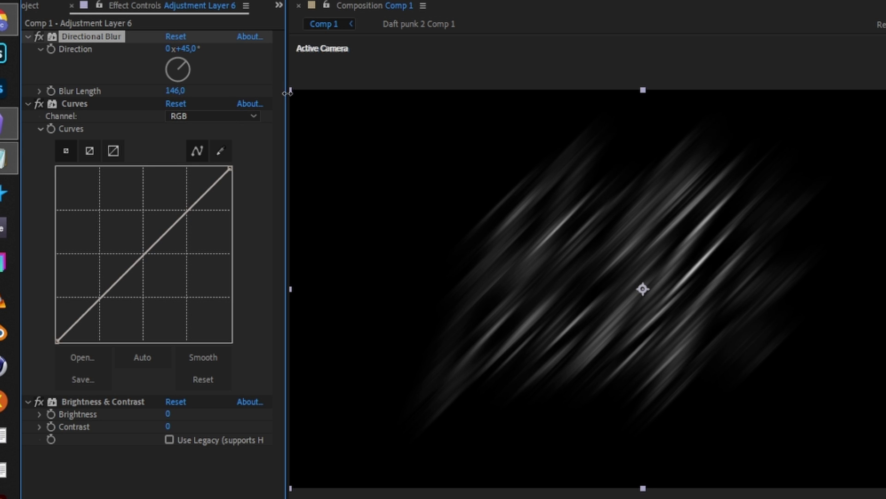
pyautogui.moveTo(184, 212); pyautogui.dragTo(177, 203)
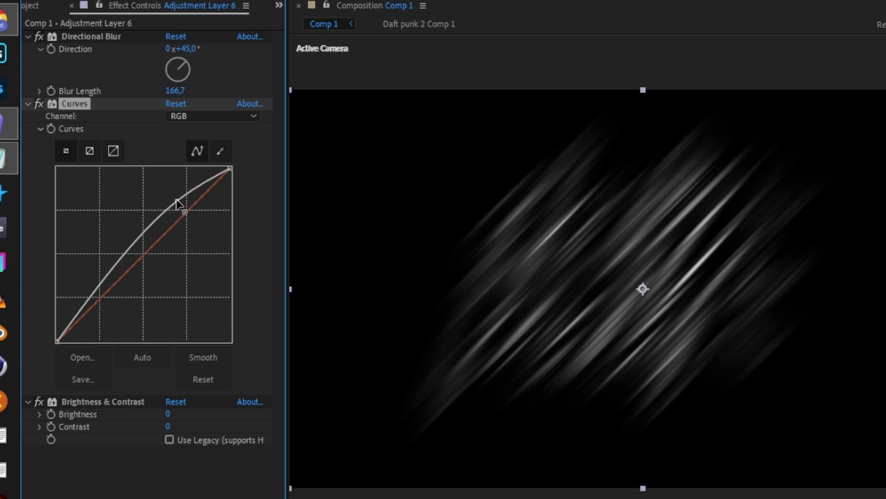
pyautogui.moveTo(142, 236)
pyautogui.mouseDown()
pyautogui.moveTo(164, 257)
pyautogui.moveTo(159, 253)
pyautogui.mouseUp()
pyautogui.moveTo(177, 202)
pyautogui.mouseDown()
pyautogui.moveTo(182, 175)
pyautogui.moveTo(176, 205)
pyautogui.mouseUp()
# Set the blur adjustment layer to Screen mode with Brightness 150, Contrast -79 and Blur Length 163.3.
pyautogui.moveTo(163, 412); pyautogui.dragTo(312, 417)
pyautogui.moveTo(171, 427)
pyautogui.mouseDown()
pyautogui.moveTo(130, 426)
pyautogui.moveTo(294, 435)
pyautogui.mouseUp()
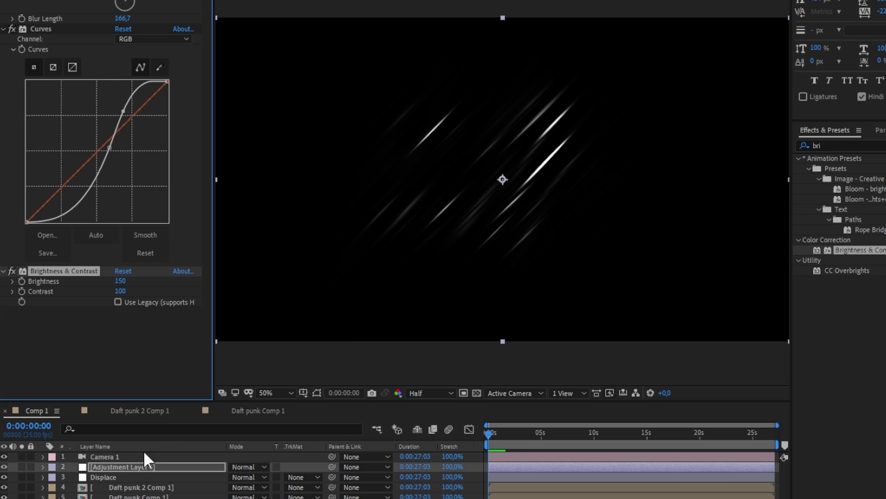
pyautogui.click(245, 467)
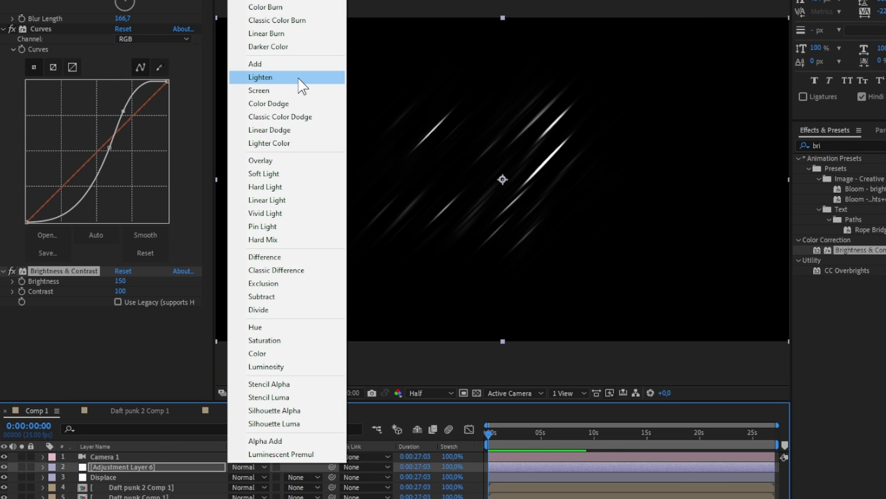
pyautogui.click(298, 90)
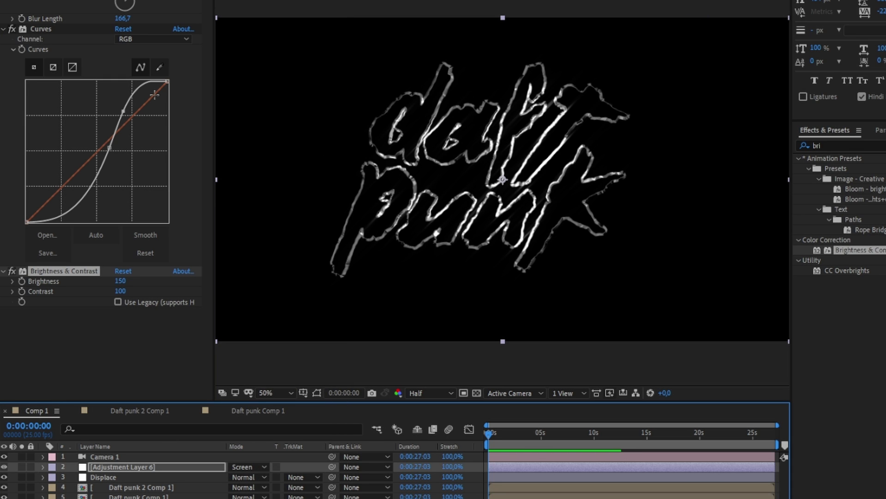
pyautogui.moveTo(123, 23); pyautogui.dragTo(411, 26)
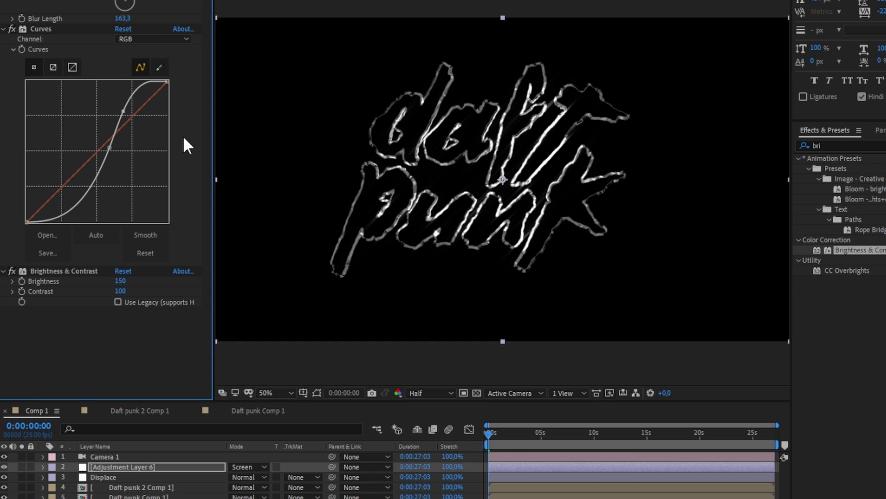
pyautogui.moveTo(121, 290); pyautogui.dragTo(39, 308)
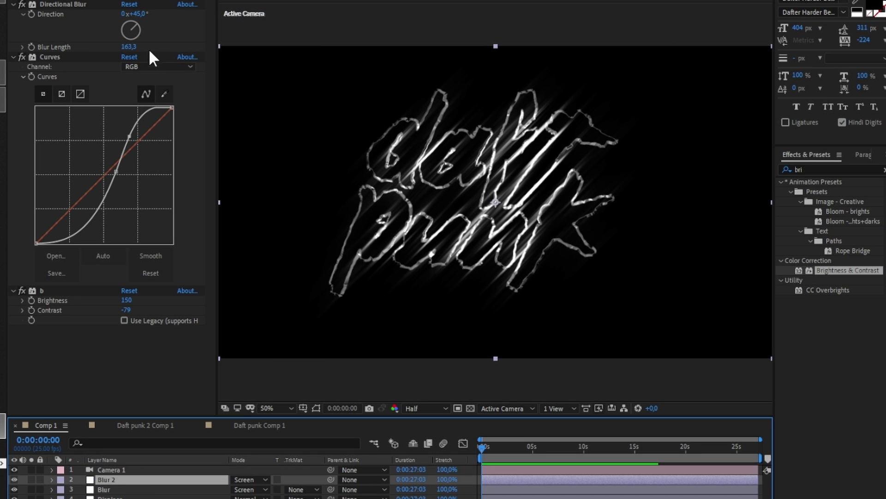
# Set the Directional Blur direction of the Blur 2 layer to -45°.
pyautogui.click(138, 14)
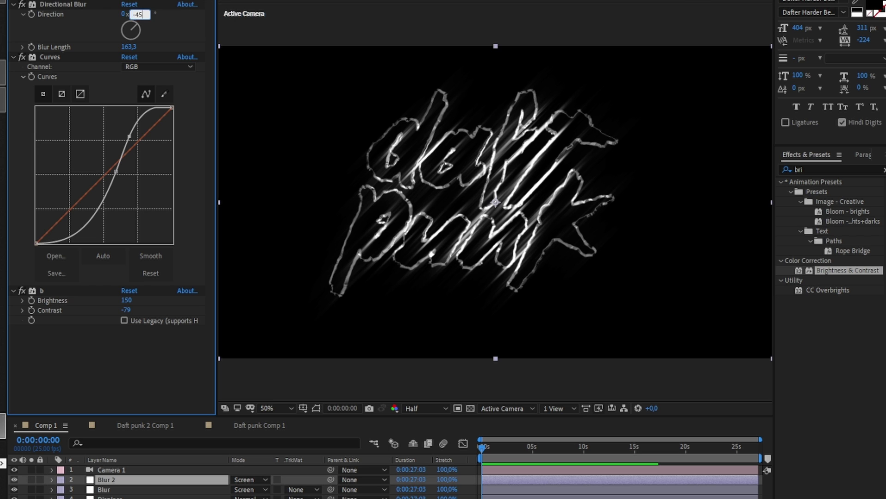
pyautogui.write('-45')
pyautogui.press('Return')
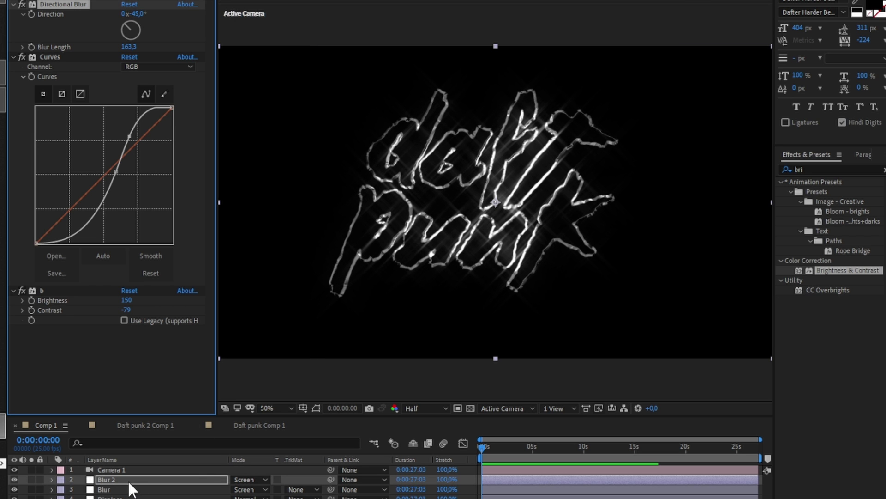
# Duplicate the Blur 2 layer and give the copy a 90° blur direction, Brightness 38 and Contrast -41.
pyautogui.click(125, 479)
pyautogui.hotkey('ctrl', 'd')
pyautogui.moveTo(140, 15); pyautogui.dragTo(152, 33)
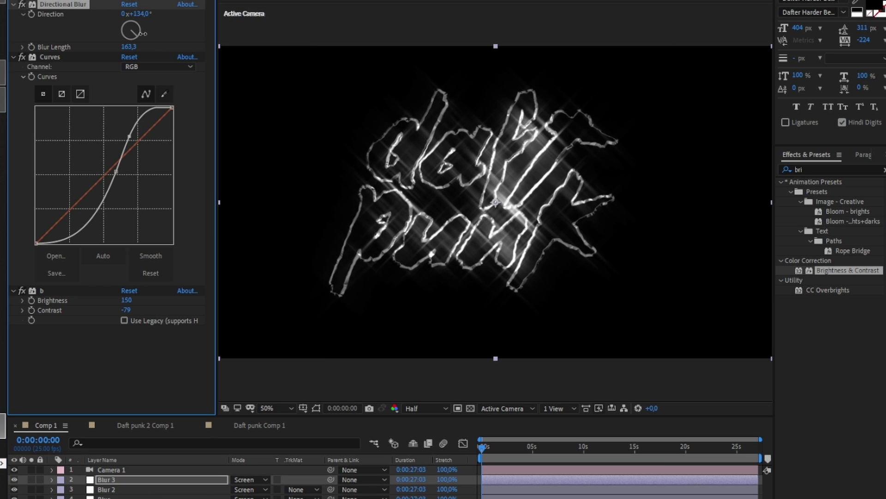
pyautogui.click(140, 14)
pyautogui.write('90')
pyautogui.press('Return')
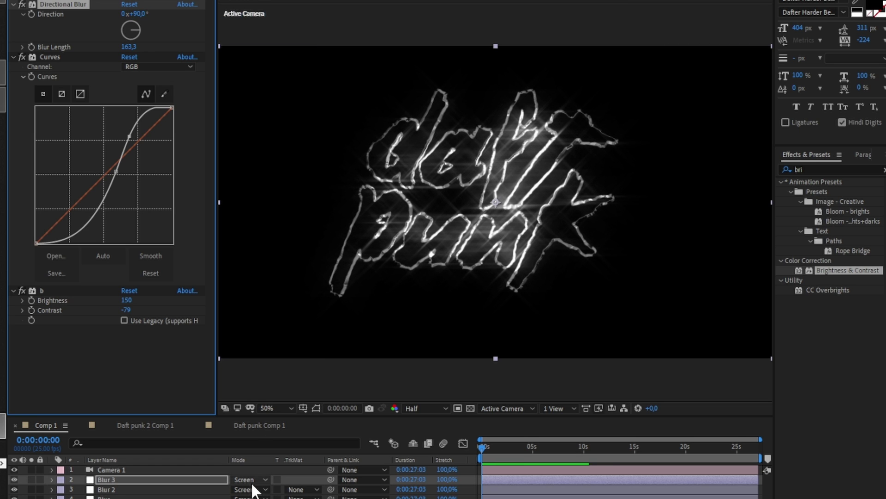
pyautogui.moveTo(127, 300); pyautogui.dragTo(49, 317)
pyautogui.moveTo(126, 310); pyautogui.dragTo(153, 321)
# Steepen the curve of the Blur 2 layer and set Brightness to -150 on the Blur 4 layer.
pyautogui.moveTo(130, 137)
pyautogui.mouseDown()
pyautogui.moveTo(114, 176)
pyautogui.moveTo(132, 131)
pyautogui.mouseUp()
pyautogui.click(134, 489)
pyautogui.click(169, 301)
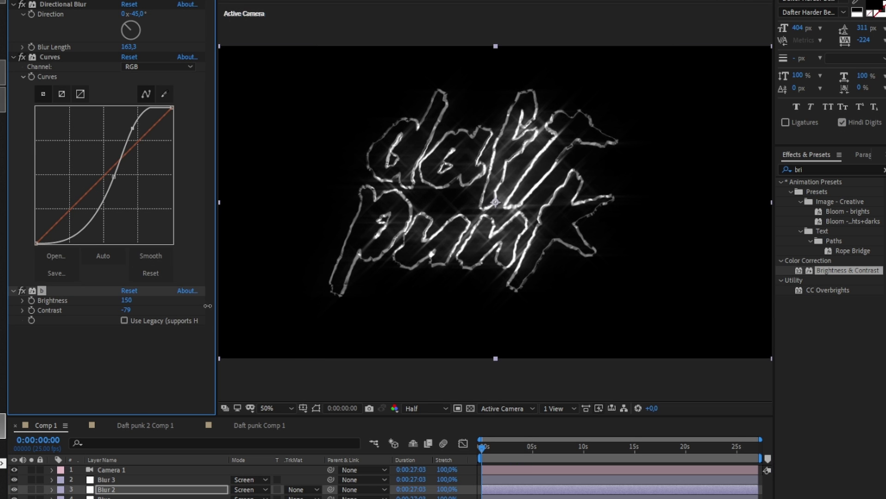
pyautogui.click(134, 496)
pyautogui.moveTo(127, 300); pyautogui.dragTo(2, 307)
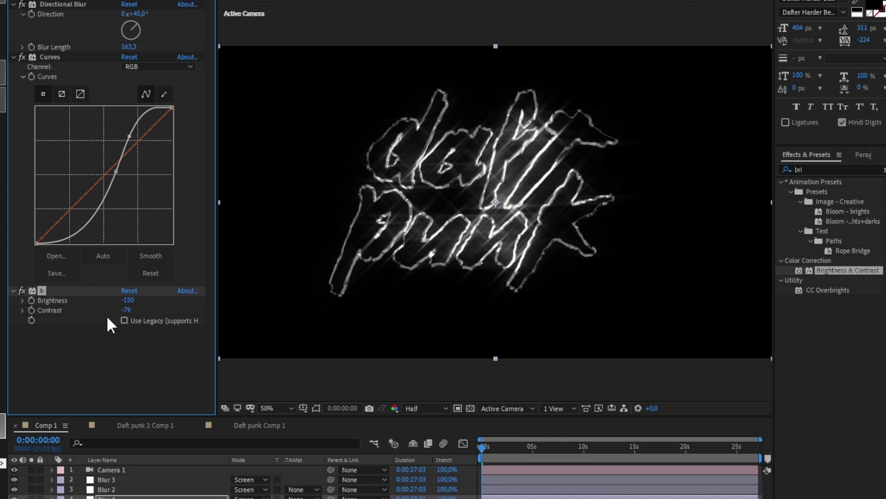
# Add a new adjustment layer above Blur 3 and apply Curves to it.
pyautogui.click(156, 480)
pyautogui.rightClick(132, 498)
pyautogui.moveTo(199, 450)
pyautogui.click(307, 498)
pyautogui.click(834, 171)
pyautogui.write('cur')
pyautogui.doubleClick(833, 312)
# Shape the new adjustment layer's RGB curve with several points that strongly lift the shadows and lower midtones.
pyautogui.moveTo(135, 92); pyautogui.dragTo(124, 85)
pyautogui.moveTo(107, 119); pyautogui.dragTo(108, 113)
pyautogui.moveTo(94, 113); pyautogui.dragTo(112, 135)
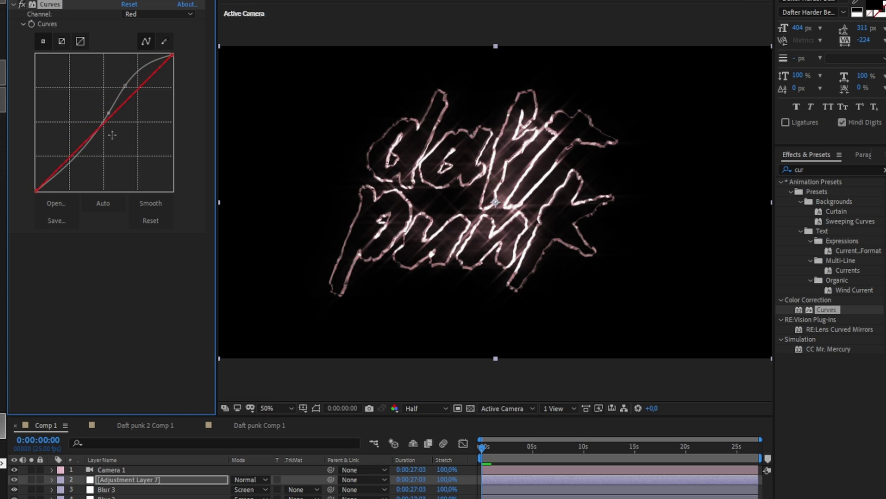
pyautogui.click(158, 14)
pyautogui.click(155, 25)
pyautogui.moveTo(125, 85); pyautogui.dragTo(134, 82)
pyautogui.moveTo(108, 113); pyautogui.dragTo(120, 105)
pyautogui.moveTo(95, 135); pyautogui.dragTo(67, 130)
# Apply Brightness & Contrast to the same adjustment layer with Brightness 18 and Contrast 68.
pyautogui.click(841, 170)
pyautogui.write('bri')
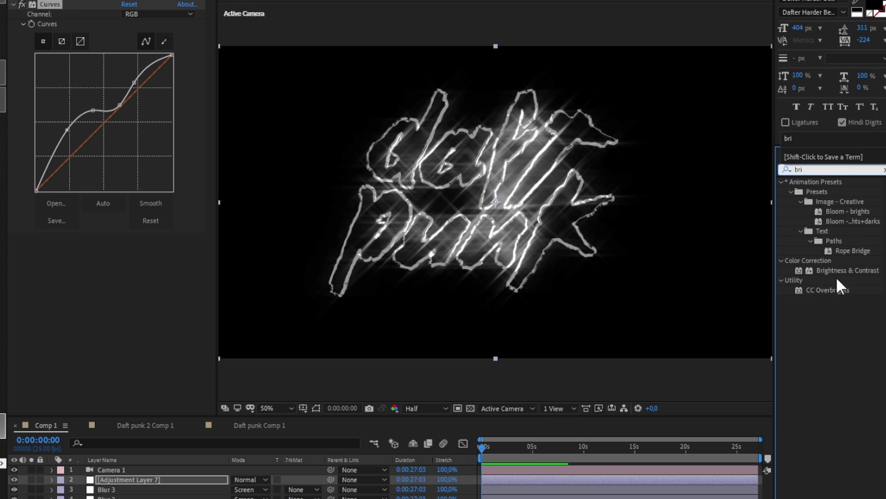
pyautogui.doubleClick(837, 271)
pyautogui.moveTo(124, 248); pyautogui.dragTo(157, 255)
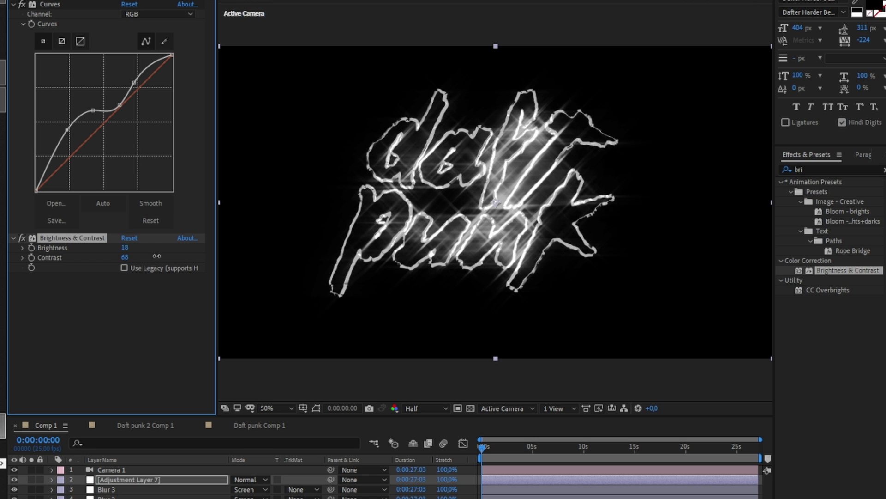
# Adjust the blur lengths of Blur 3 and Blur 2, using 147.7 on Blur 2, and set Adjustment Layer 7 to Brightness 38 and Contrast 45.
pyautogui.click(111, 489)
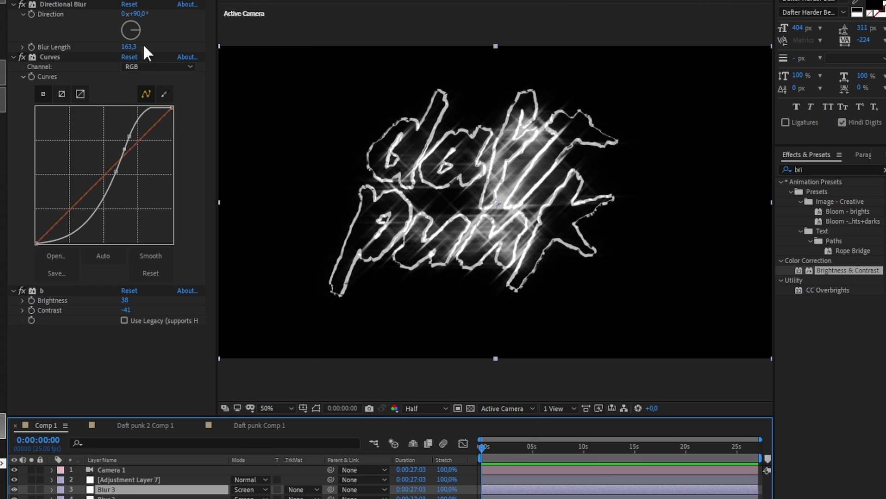
pyautogui.moveTo(131, 46); pyautogui.dragTo(25, 53)
pyautogui.click(138, 497)
pyautogui.moveTo(134, 47); pyautogui.dragTo(150, 47)
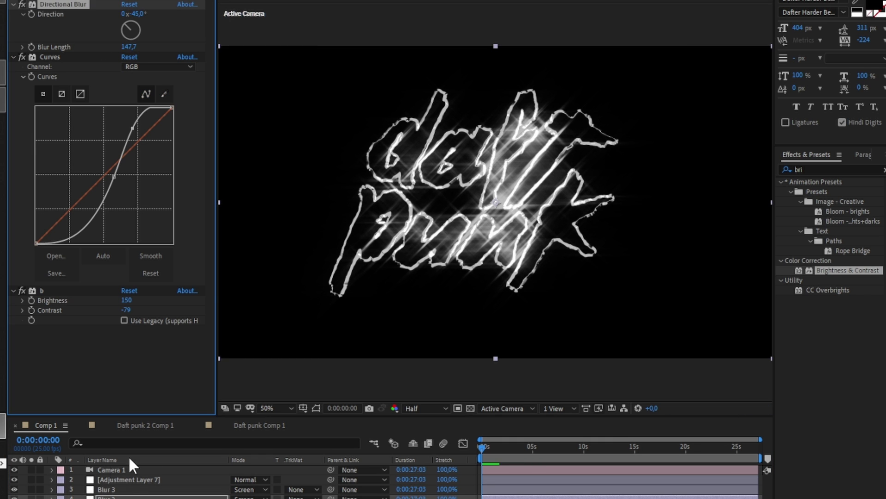
pyautogui.click(125, 479)
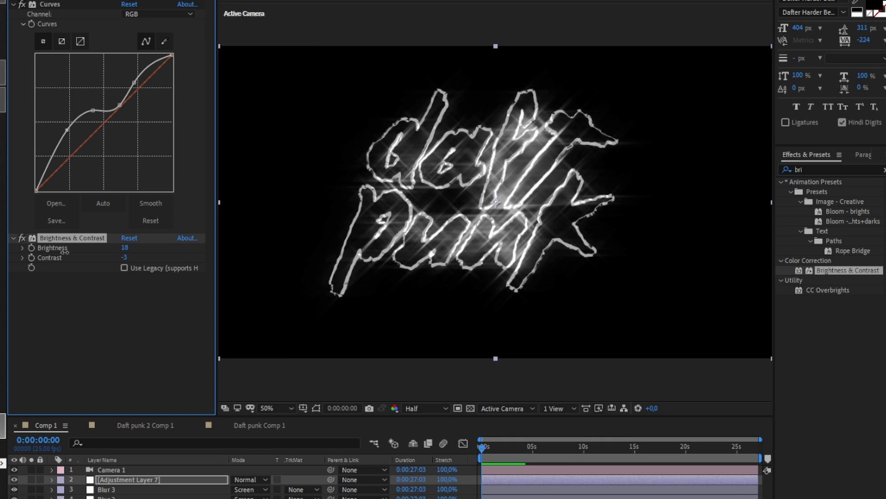
# Compare the source text in Daft punk Comp 1 with the glowing result in Comp 1.
pyautogui.click(258, 425)
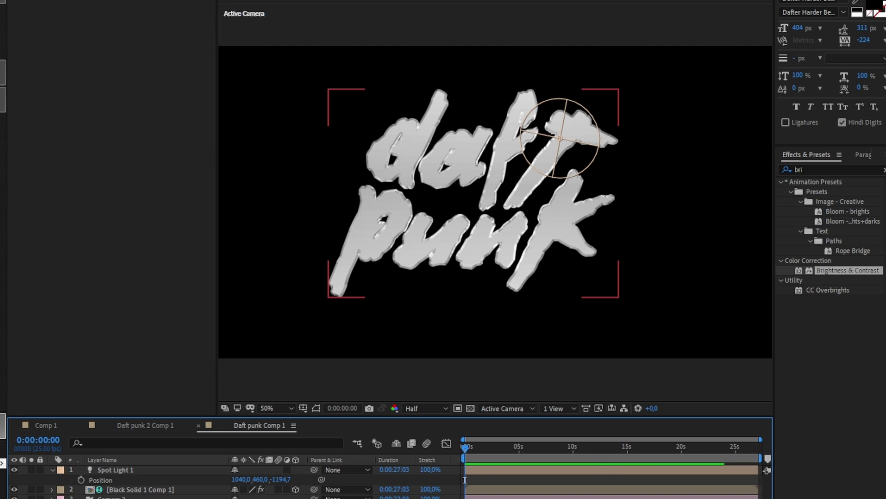
pyautogui.click(278, 4)
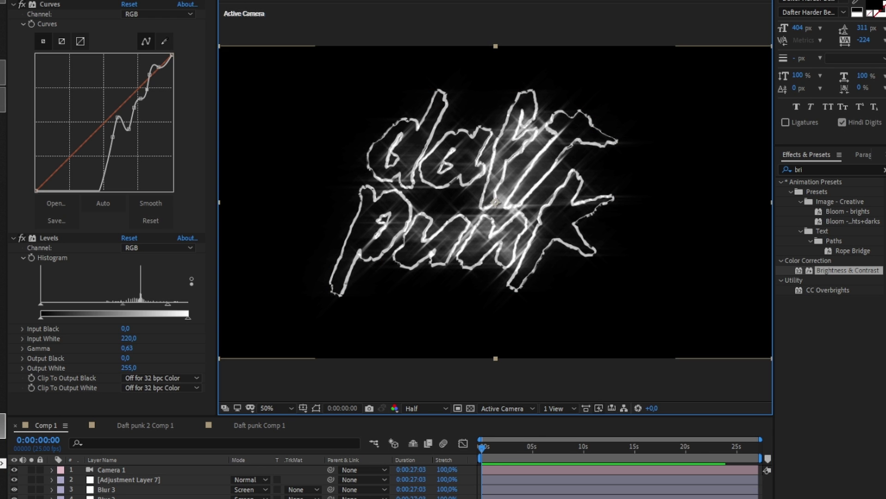
pyautogui.click(259, 425)
pyautogui.click(278, 3)
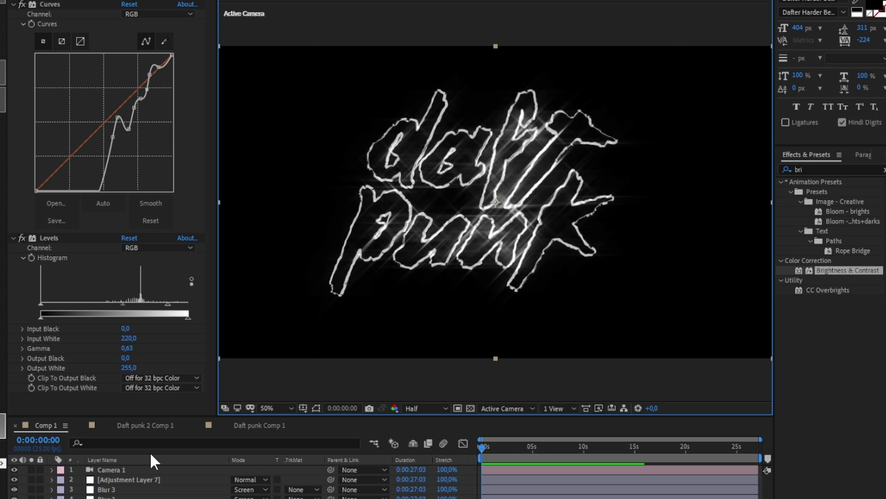
# Rename the top adjustment layer as Contrast and add a new black solid above it.
pyautogui.click(134, 479)
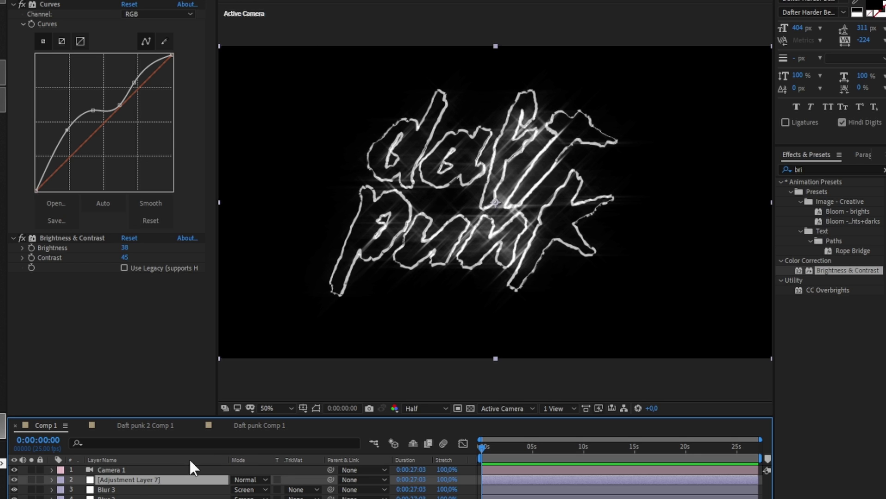
pyautogui.rightClick(236, 466)
pyautogui.moveTo(258, 375)
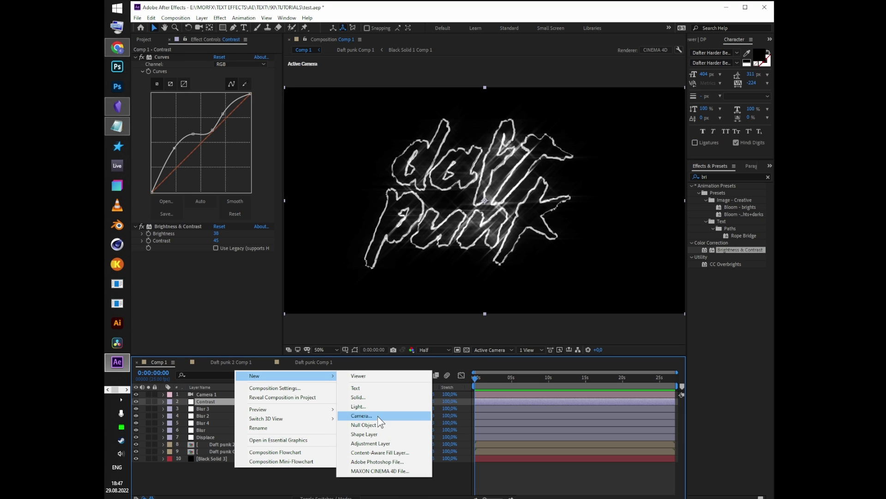
pyautogui.click(384, 396)
pyautogui.press('Return')
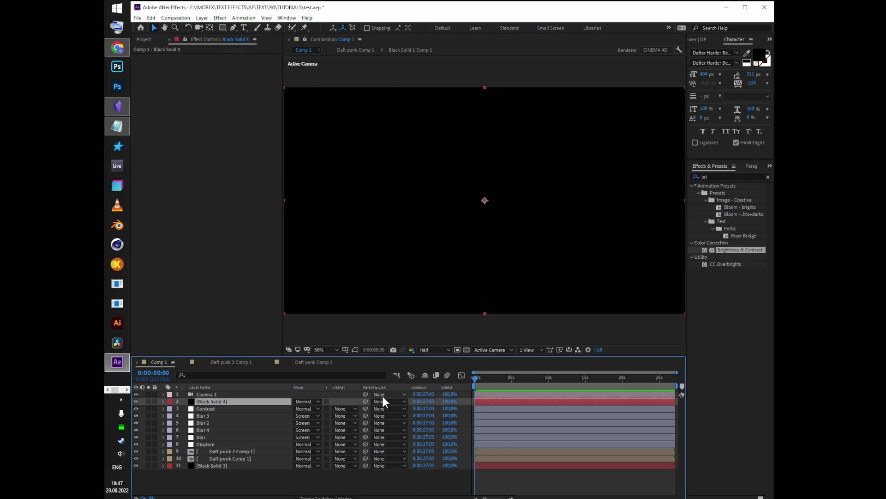
# Precompose Black Solid 4 and apply the Lens Flare effect to the solid inside with the 105mm Prime lens type.
pyautogui.doubleClick(217, 401)
pyautogui.click(722, 175)
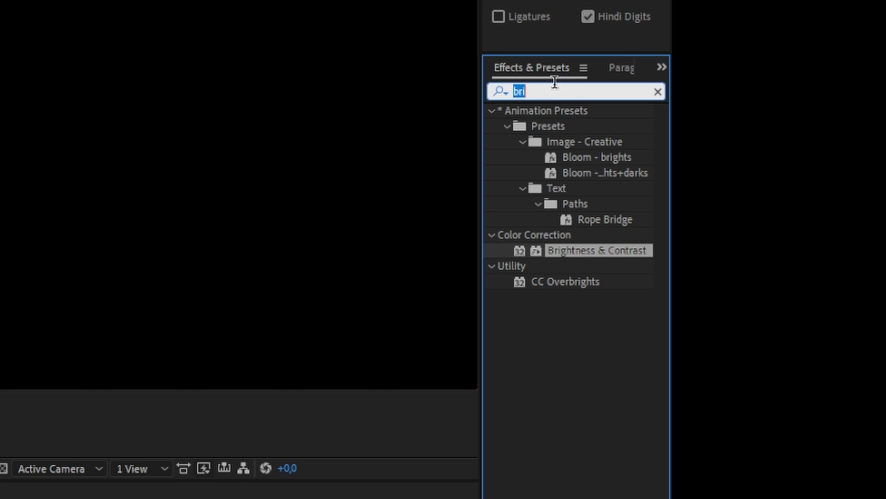
pyautogui.write('fllare')
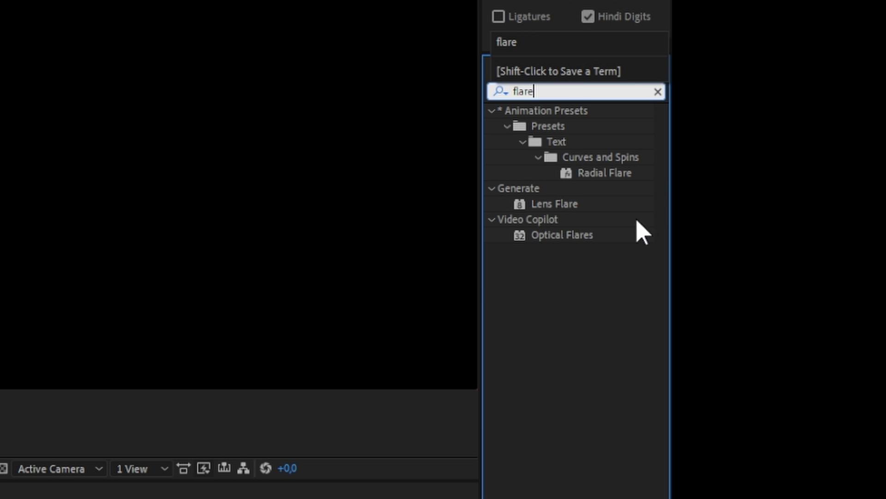
pyautogui.moveTo(556, 205); pyautogui.dragTo(358, 251)
pyautogui.click(365, 95)
pyautogui.click(377, 143)
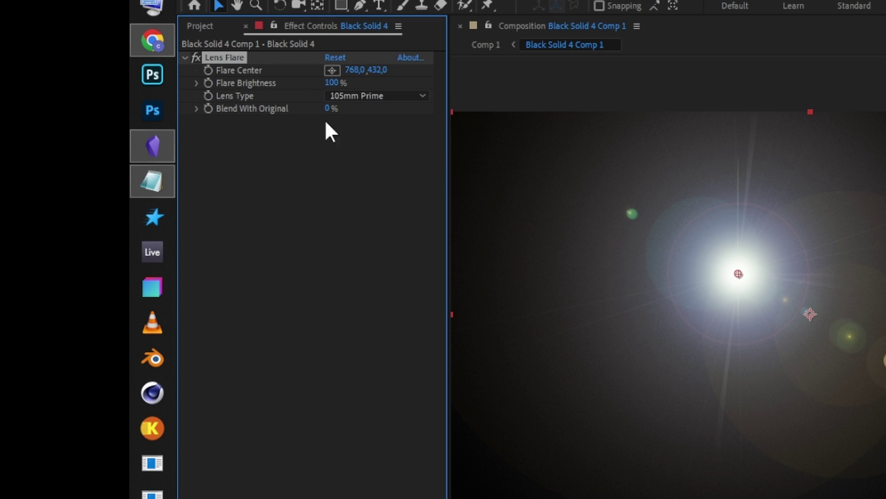
# Center the lens flare at 956, 540 and squash the solid's scale to 53, 4% to form a thin horizontal streak.
pyautogui.click(332, 70)
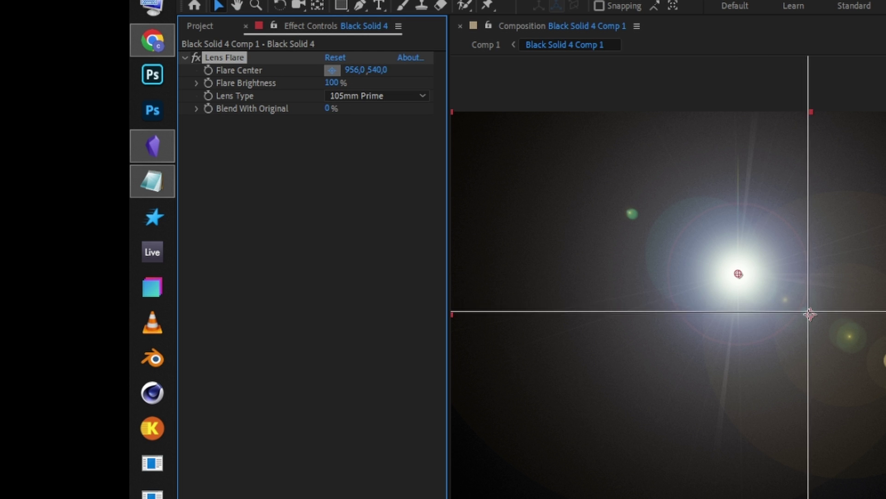
pyautogui.click(810, 314)
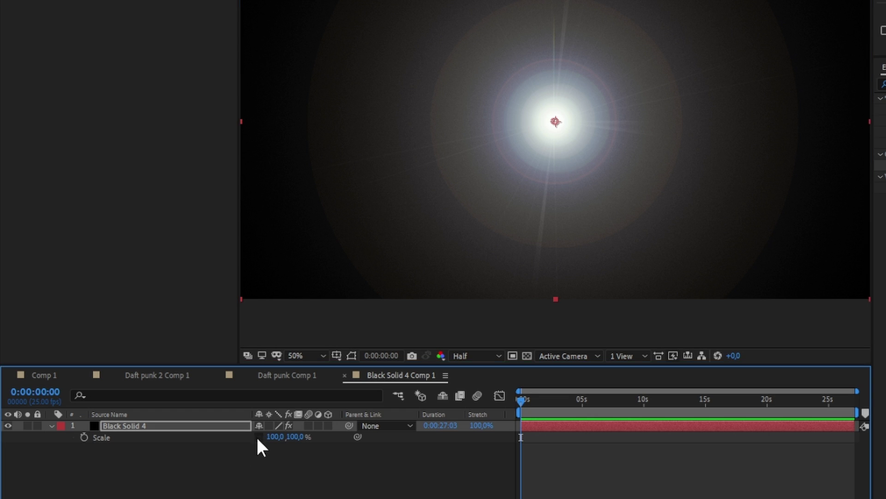
pyautogui.moveTo(294, 440)
pyautogui.mouseDown()
pyautogui.moveTo(230, 437)
pyautogui.moveTo(261, 438)
pyautogui.moveTo(250, 439)
pyautogui.mouseUp()
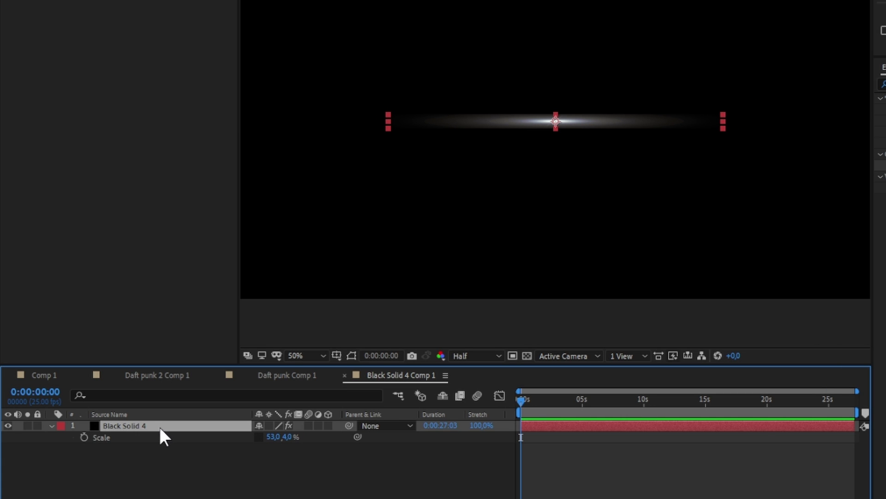
# Duplicate the horizontal streak layer, set the copy's blend mode to Screen and rotate it to 132°.
pyautogui.hotkey('ctrl', 'd')
pyautogui.press('F4')
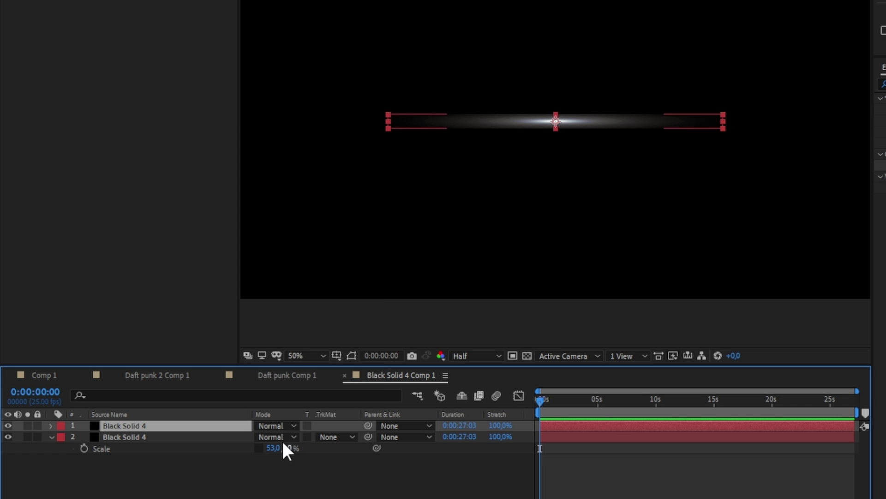
pyautogui.click(281, 436)
pyautogui.click(337, 12)
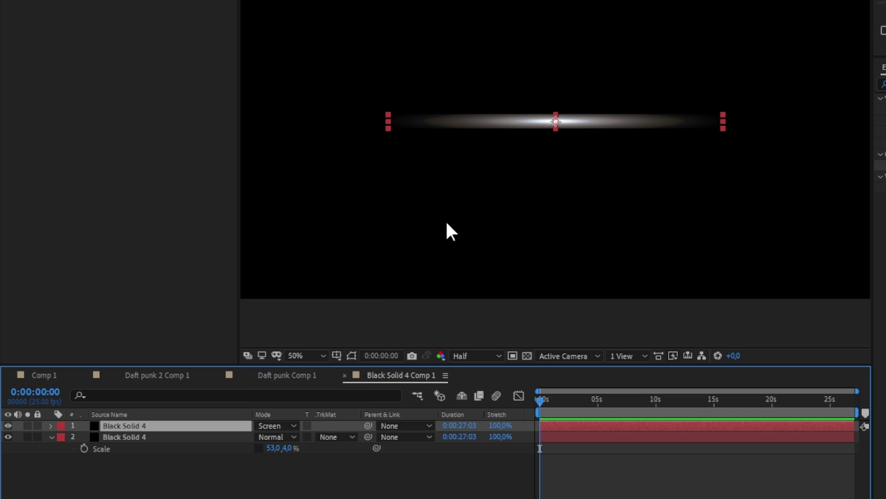
pyautogui.press('r')
pyautogui.moveTo(271, 437)
pyautogui.mouseDown()
pyautogui.moveTo(356, 406)
pyautogui.moveTo(323, 400)
pyautogui.moveTo(335, 400)
pyautogui.mouseUp()
# Duplicate the rotated streak layer and scale the copy to 24, 27% to form a central glow.
pyautogui.click(146, 428)
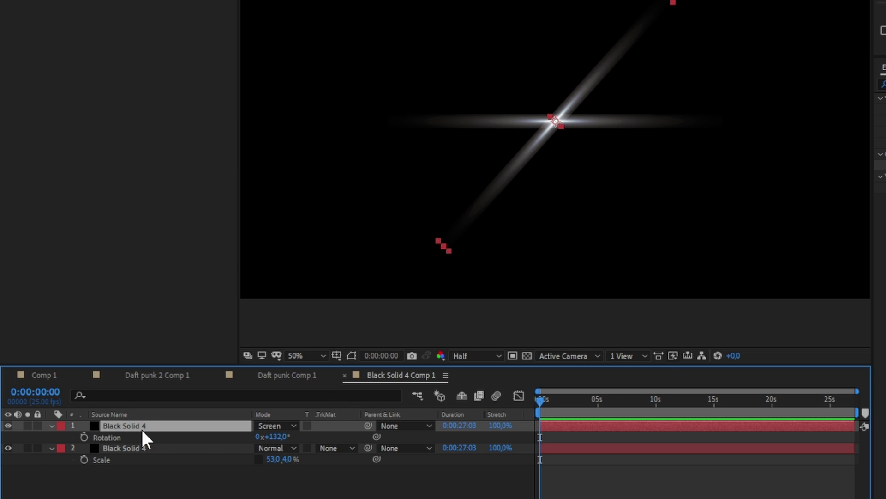
pyautogui.hotkey('ctrl', 'd')
pyautogui.press('s')
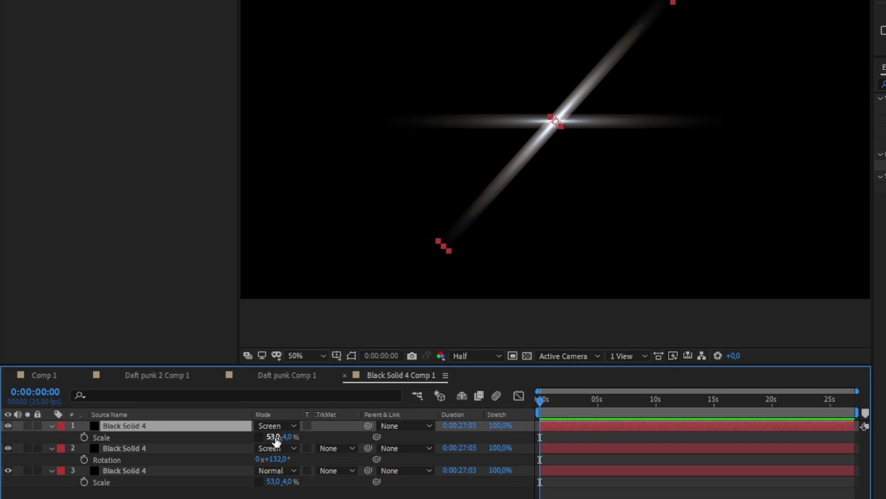
pyautogui.moveTo(273, 437)
pyautogui.mouseDown()
pyautogui.moveTo(289, 437)
pyautogui.moveTo(249, 443)
pyautogui.moveTo(307, 437)
pyautogui.moveTo(277, 417)
pyautogui.mouseUp()
# Add an adjustment layer above the flare layers and apply Brightness & Contrast with Brightness -98 and Contrast 63.
pyautogui.rightClick(191, 497)
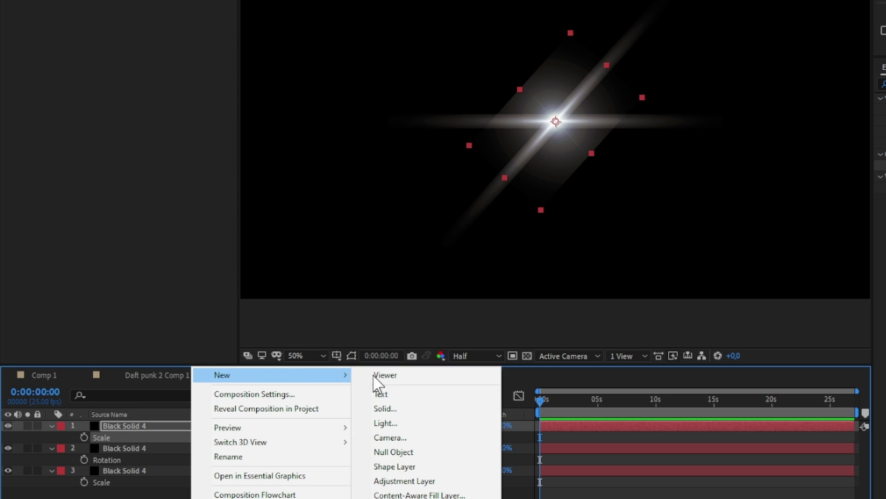
pyautogui.click(434, 481)
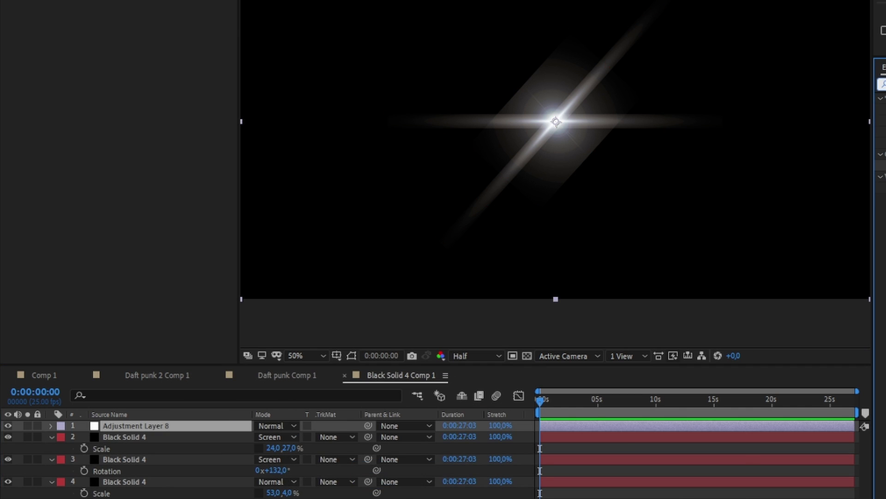
pyautogui.write('bri')
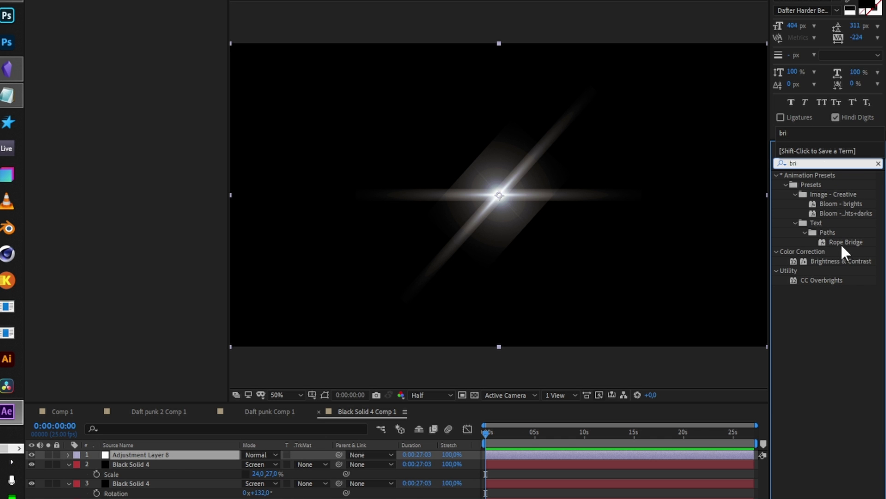
pyautogui.moveTo(844, 257); pyautogui.dragTo(206, 456)
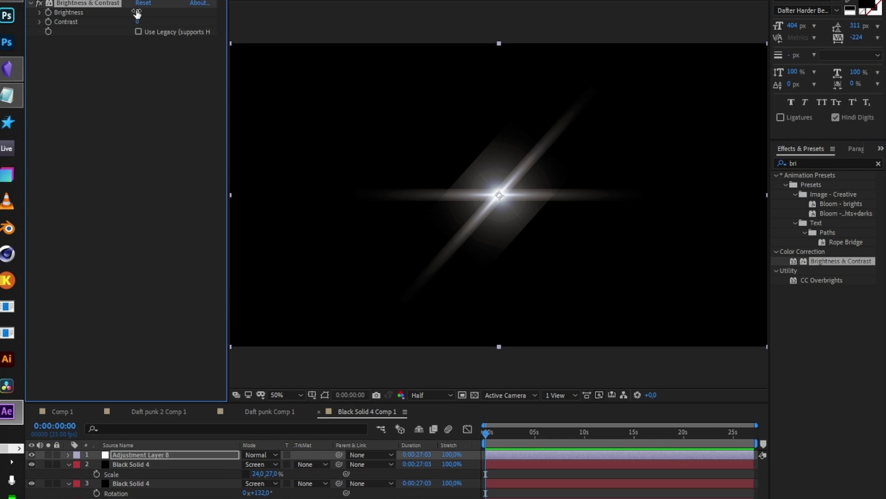
pyautogui.moveTo(137, 13); pyautogui.dragTo(83, 14)
pyautogui.moveTo(138, 21); pyautogui.dragTo(185, 24)
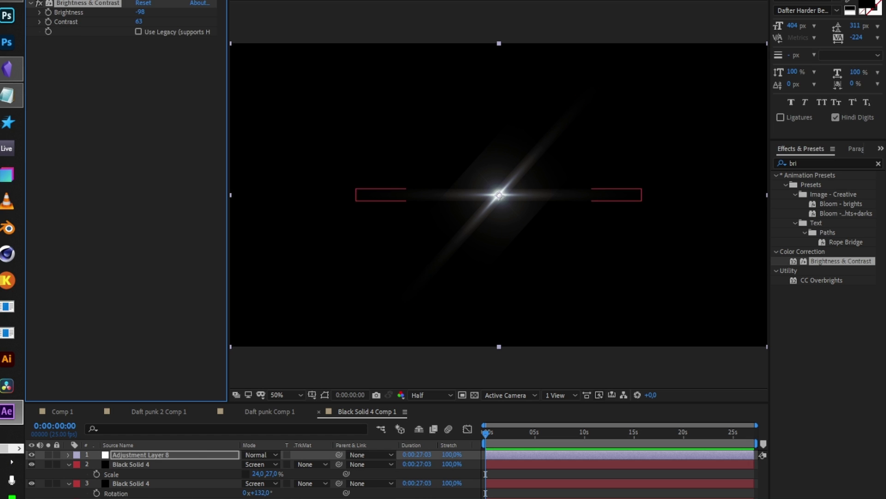
# Add the expression wiggle(5,20) to the opacity of the central glow layer and preview the flicker.
pyautogui.click(175, 483)
pyautogui.click(176, 498)
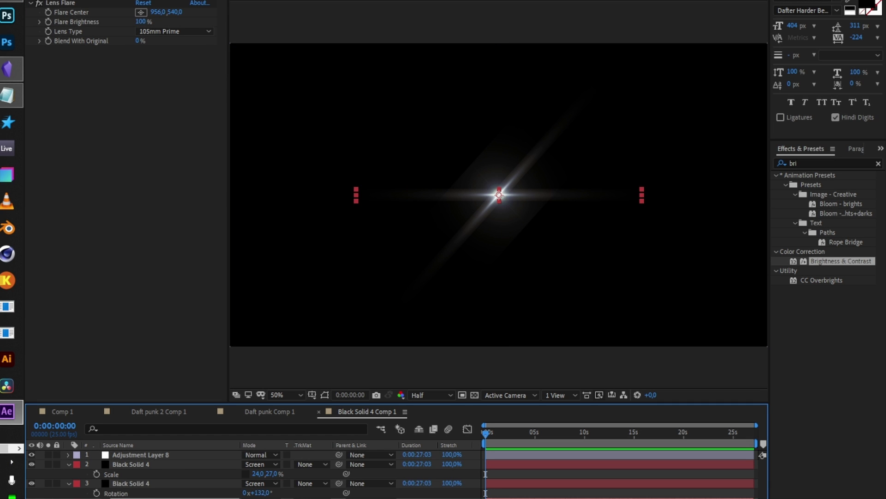
pyautogui.click(146, 465)
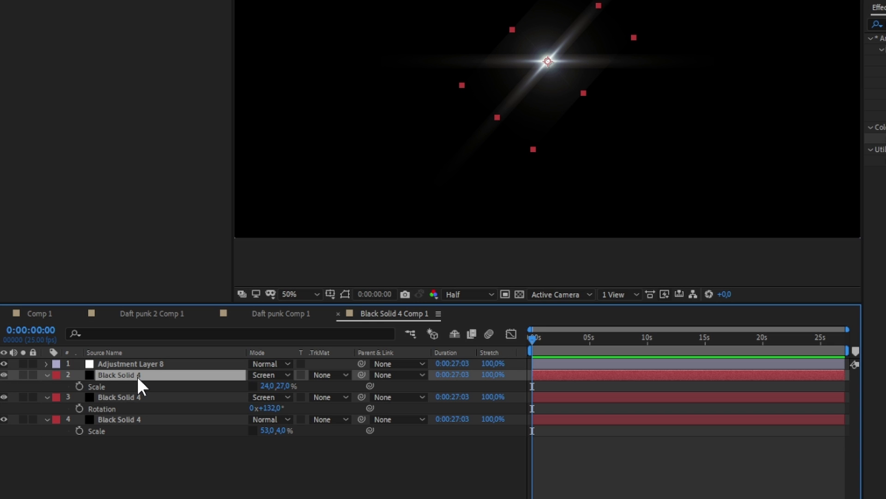
pyautogui.press('t')
pyautogui.keyDown('alt'); pyautogui.click(80, 386); pyautogui.keyUp('alt')
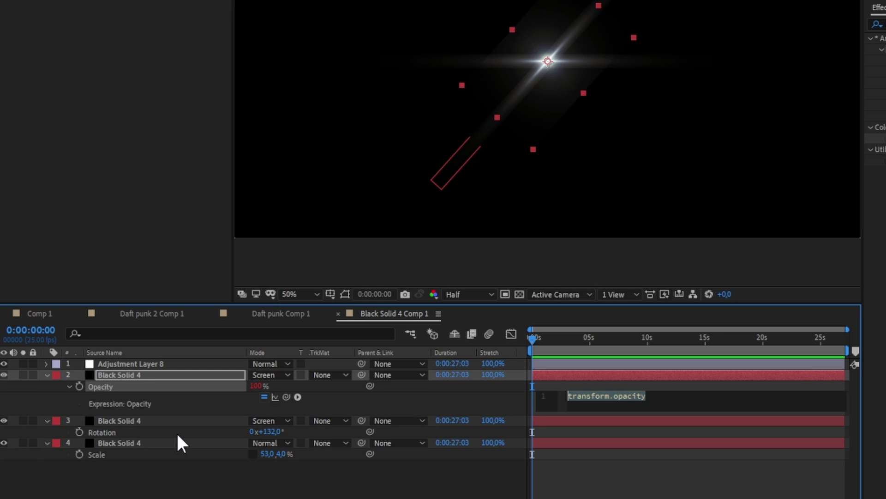
pyautogui.write('wig')
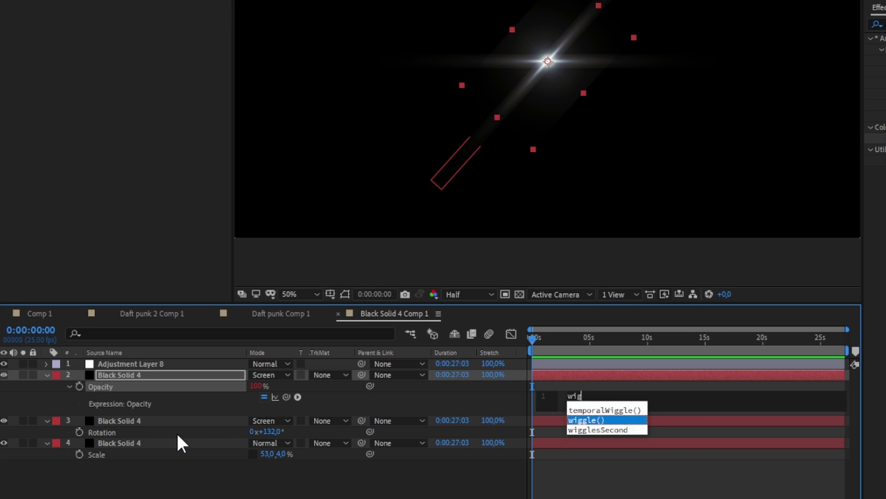
pyautogui.press('Return')
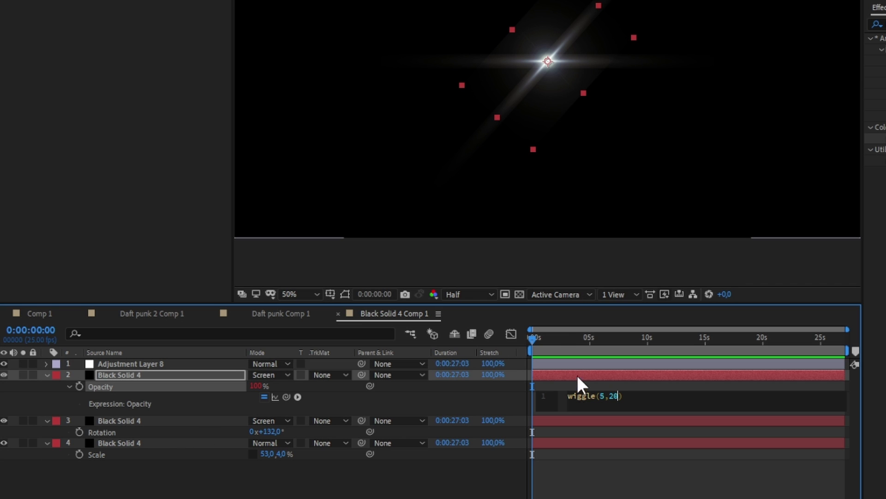
pyautogui.click(521, 337)
pyautogui.press('space')
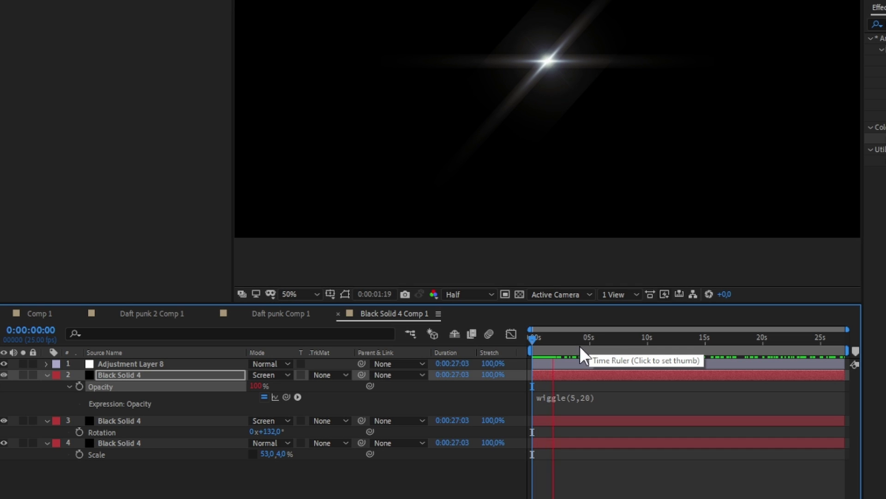
pyautogui.press('space')
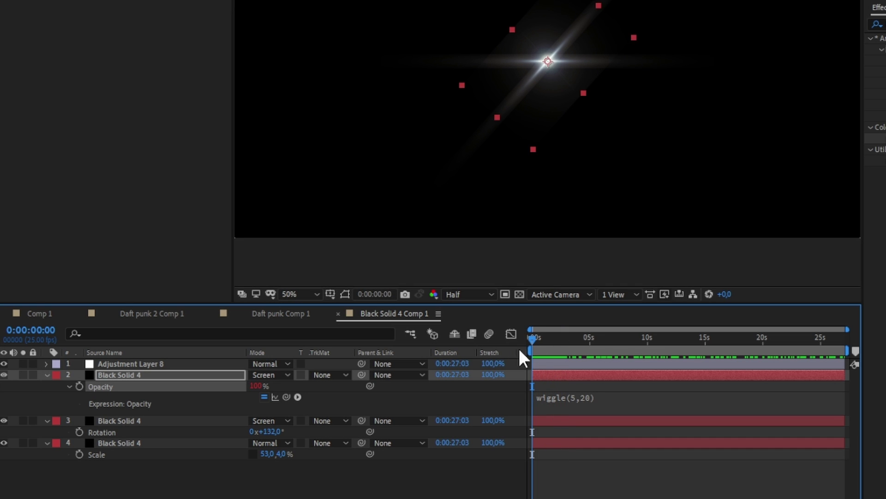
pyautogui.press('space')
# Add the expression wiggle(5,20) to the rotation of the diagonal streak layer and preview it from the start.
pyautogui.click(175, 418)
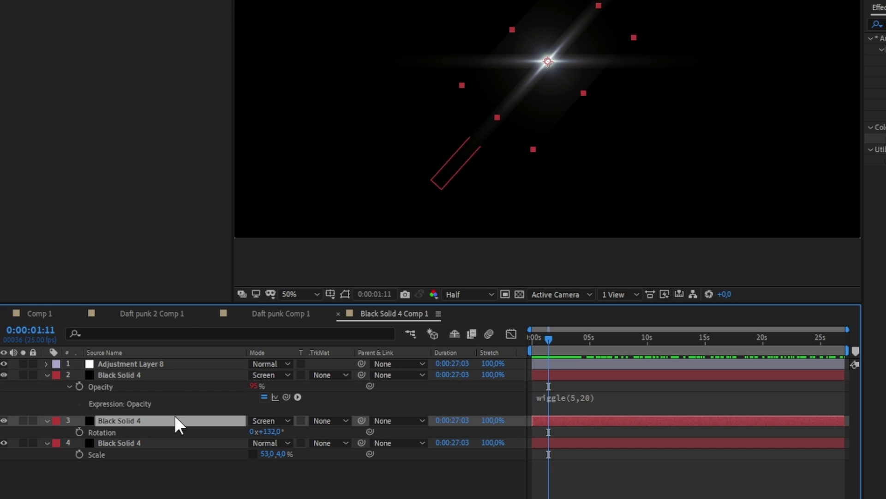
pyautogui.keyDown('alt'); pyautogui.click(78, 431); pyautogui.keyUp('alt')
pyautogui.write('wiggle(5,20')
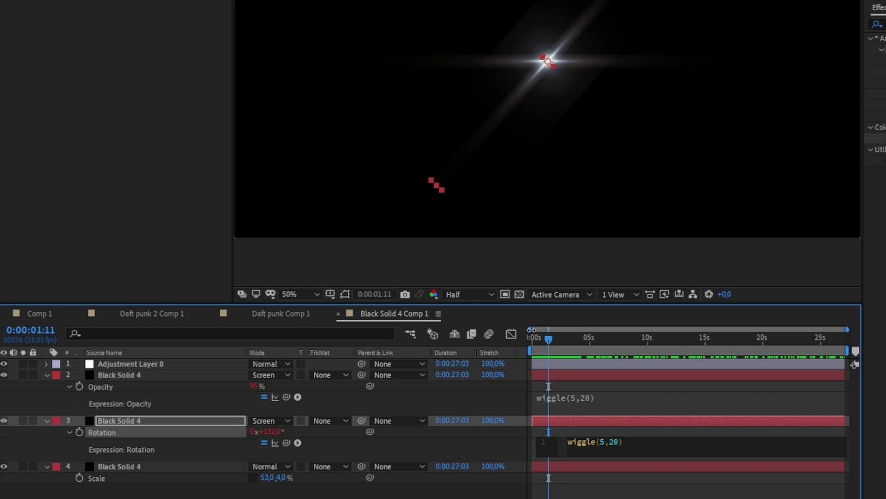
pyautogui.click(531, 337)
pyautogui.press('space')
pyautogui.press('space')
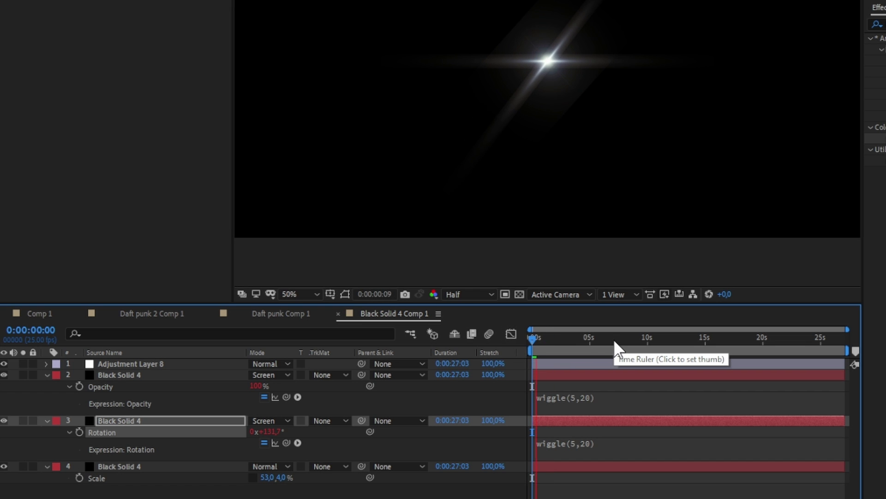
# Add the expression wiggle(5,10) to the rotation of the horizontal streak layer and preview it from the start.
pyautogui.click(133, 467)
pyautogui.press('r')
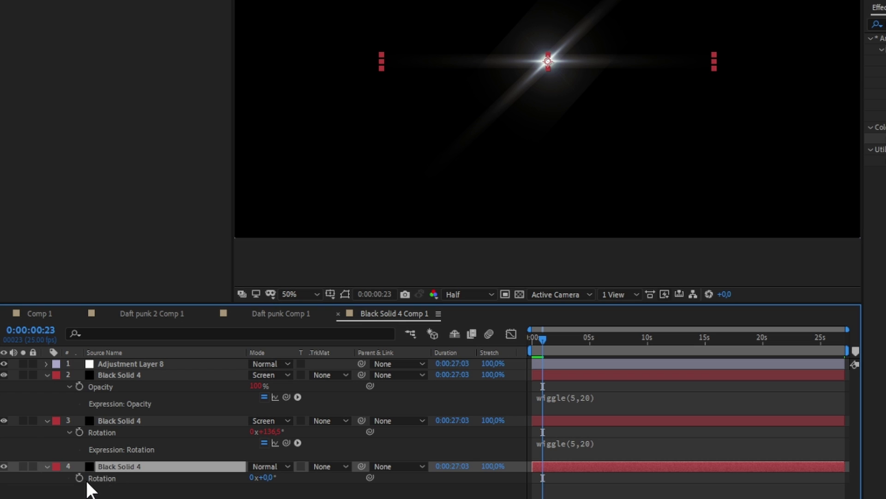
pyautogui.keyDown('alt'); pyautogui.click(80, 478); pyautogui.keyUp('alt')
pyautogui.write('wiggle(5,10')
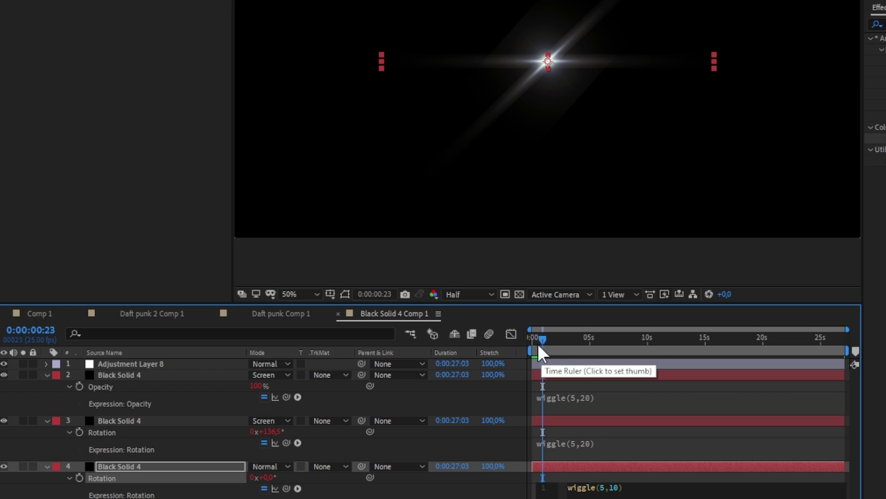
pyautogui.moveTo(536, 342); pyautogui.dragTo(501, 338)
pyautogui.press('space')
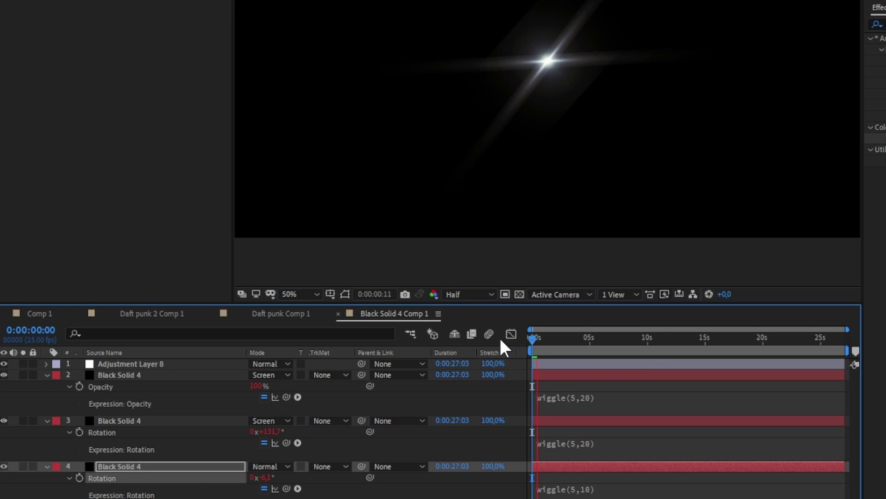
pyautogui.press('space')
# Return to Comp 1 and set the blend mode of the Black Solid 4 Comp 1 layer to Screen.
pyautogui.click(302, 50)
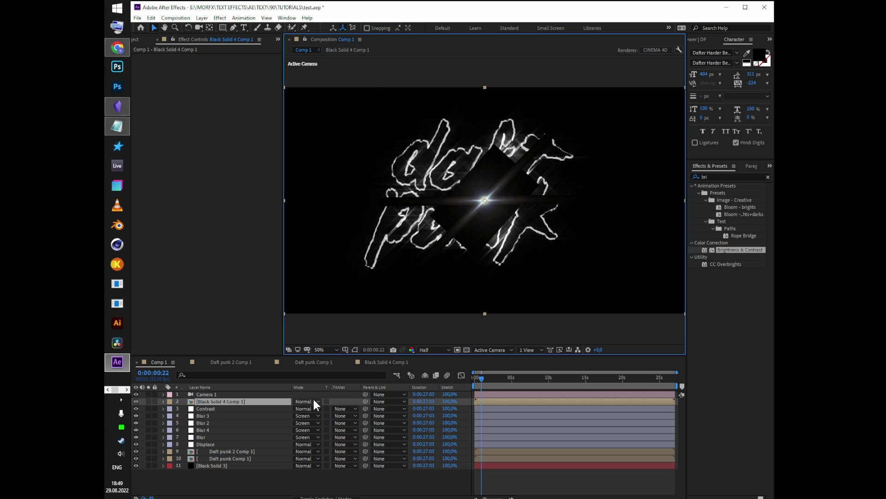
pyautogui.click(314, 400)
pyautogui.click(348, 138)
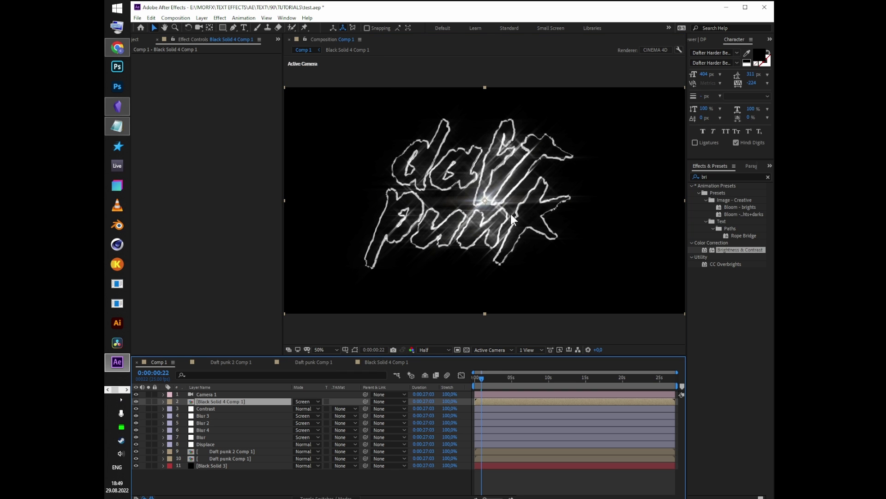
# Apply the Set Channels effect to the Black Solid 4 Comp 1 layer and change its alpha channel source.
pyautogui.click(745, 177)
pyautogui.write('set')
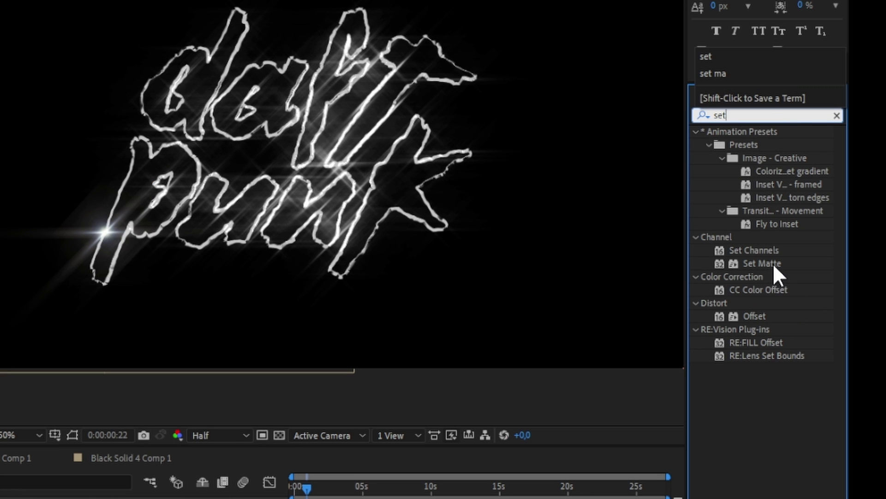
pyautogui.click(772, 249)
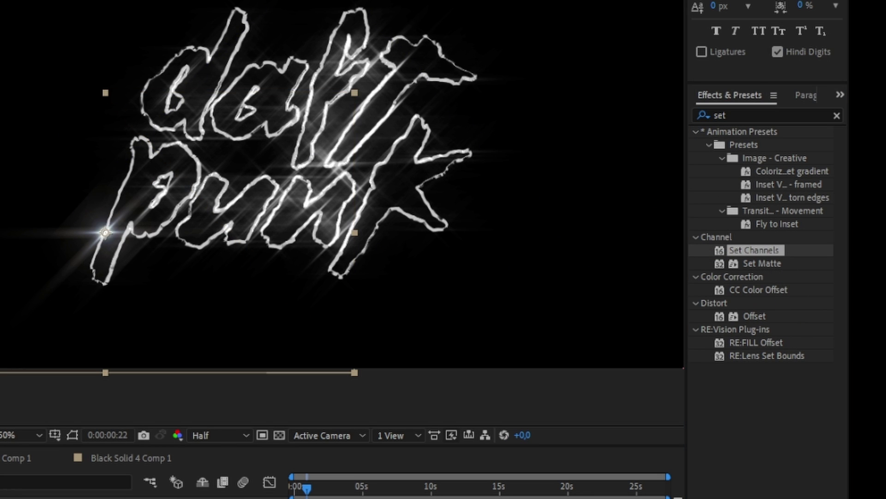
pyautogui.doubleClick(756, 250)
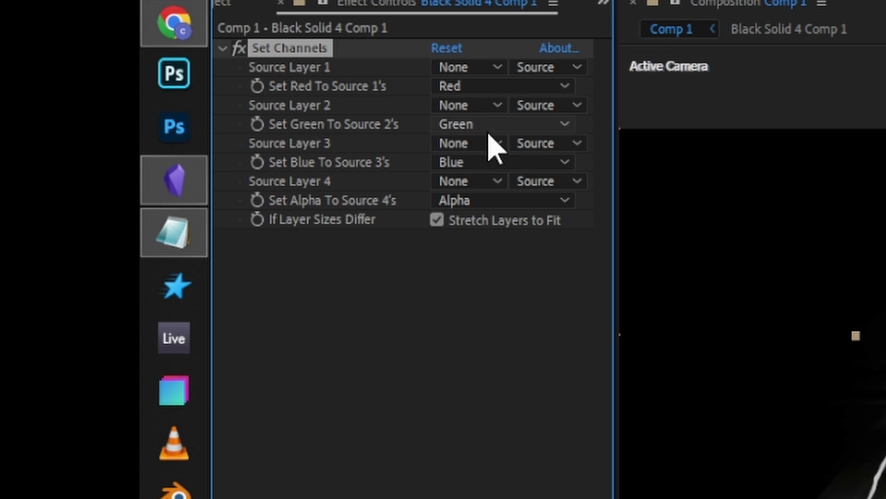
pyautogui.click(533, 201)
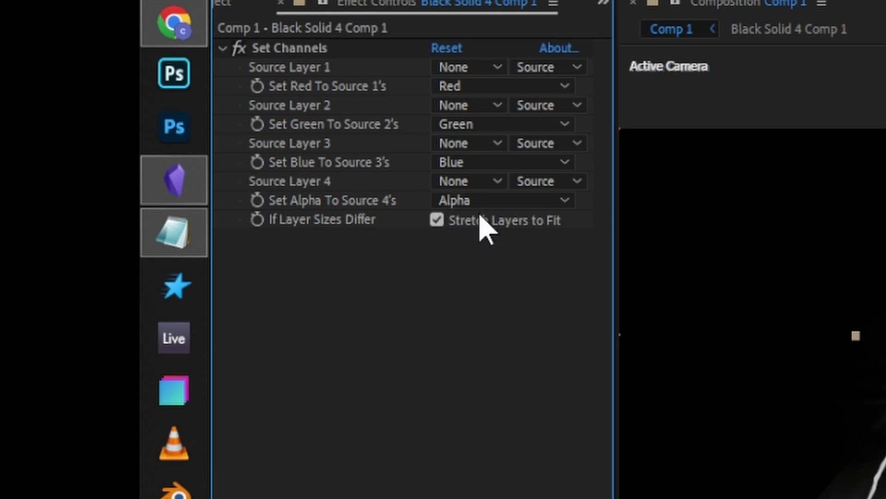
pyautogui.click(546, 323)
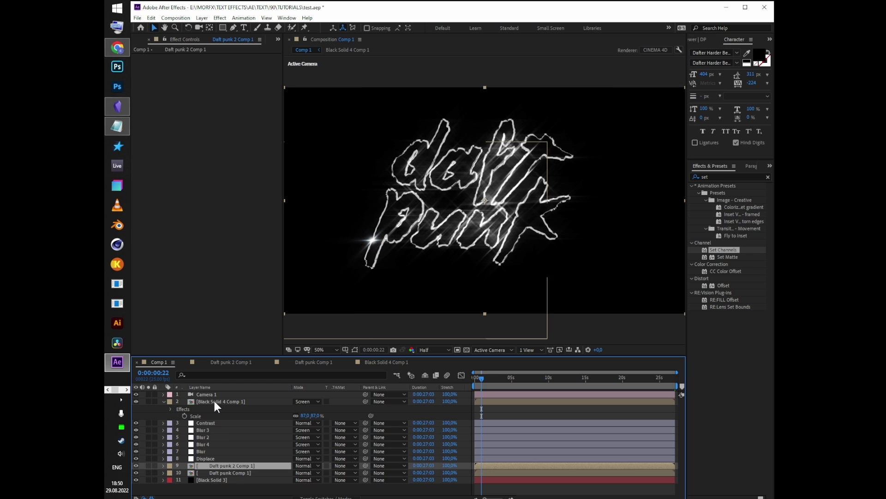
# Duplicate the Black Solid 4 Comp 1 flare layer onto the logo's centre, the d and the k's lower tip, rotating two copies 27° and 32°.
pyautogui.click(215, 401)
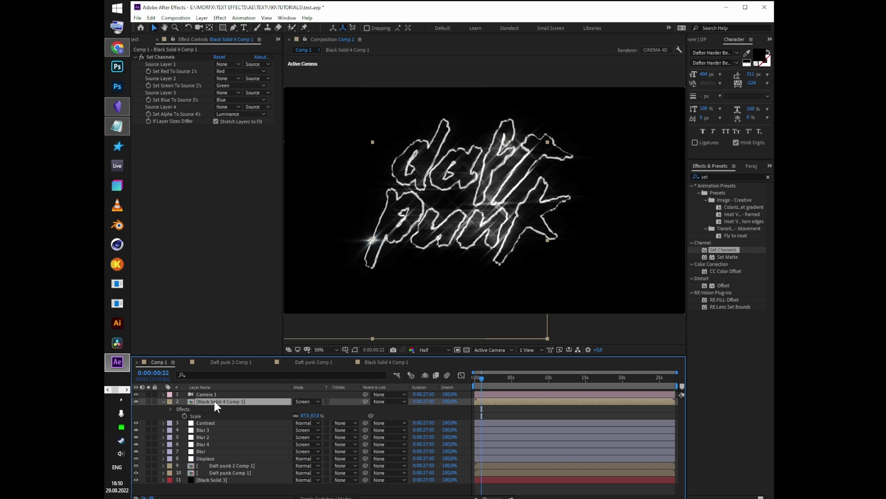
pyautogui.hotkey('ctrl', 'd')
pyautogui.click(407, 199)
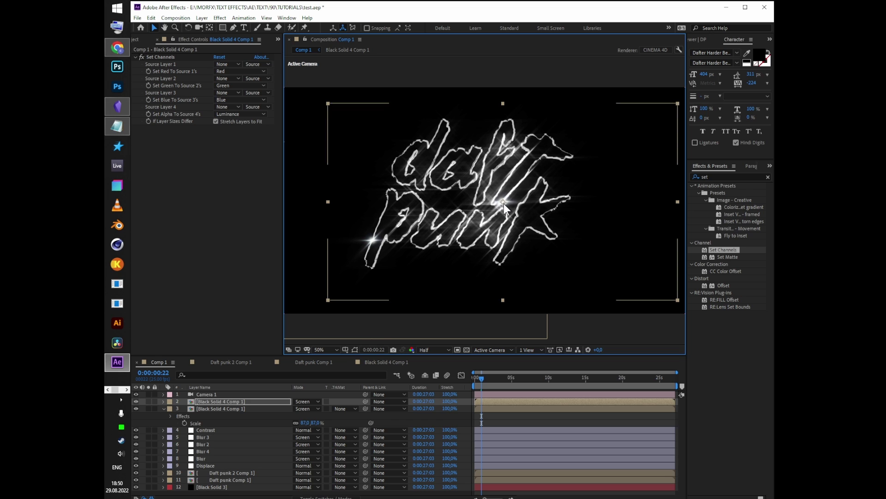
pyautogui.hotkey('ctrl', 'd')
pyautogui.press('r')
pyautogui.moveTo(301, 409); pyautogui.dragTo(318, 423)
pyautogui.click(265, 416)
pyautogui.press('r')
pyautogui.hotkey('ctrl', 'd')
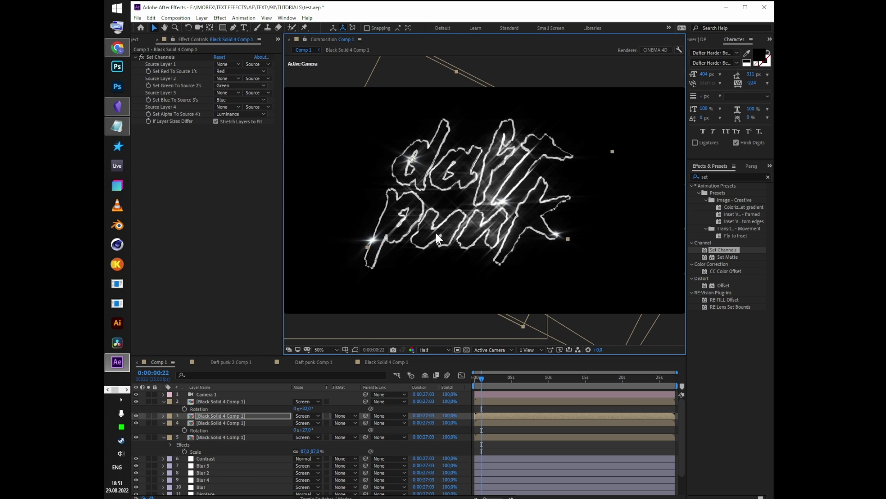
# Duplicate the flare layer once more, place the copy on the tip of the upper word's last letter and rotate it -17°.
pyautogui.hotkey('ctrl', 'd')
pyautogui.moveTo(573, 155); pyautogui.dragTo(572, 154)
pyautogui.press('r')
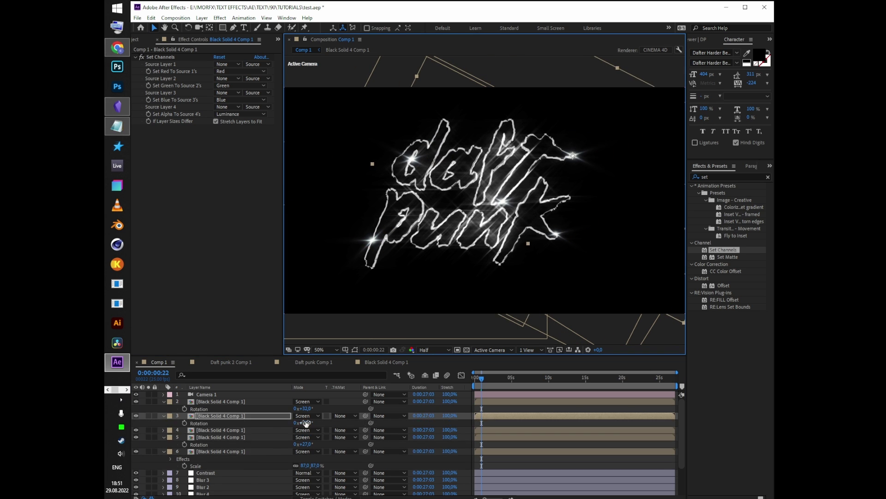
pyautogui.moveTo(305, 422)
pyautogui.mouseDown()
pyautogui.moveTo(285, 423)
pyautogui.moveTo(299, 408)
pyautogui.mouseUp()
pyautogui.click(219, 401)
pyautogui.hotkey('ctrl', 'z')
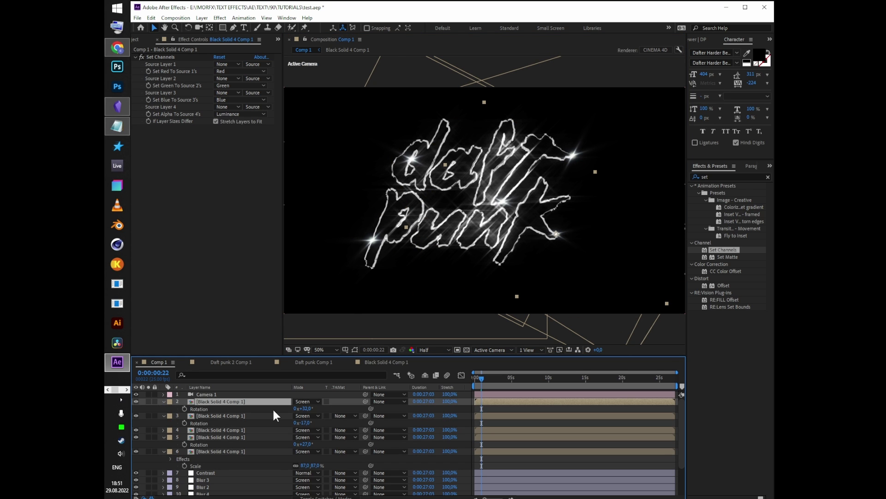
# Add the expression random(70,100) to the opacity of the flare layer directly below Camera 1.
pyautogui.click(165, 401)
pyautogui.click(163, 416)
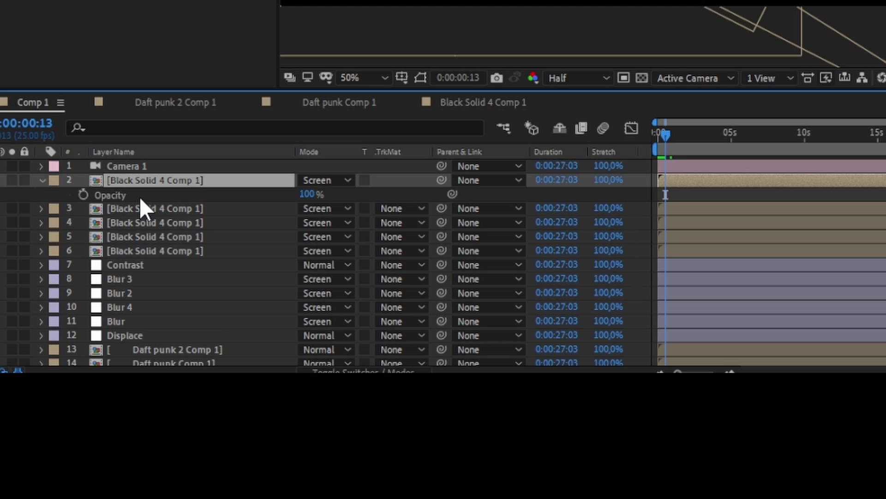
pyautogui.keyDown('alt'); pyautogui.click(83, 195); pyautogui.keyUp('alt')
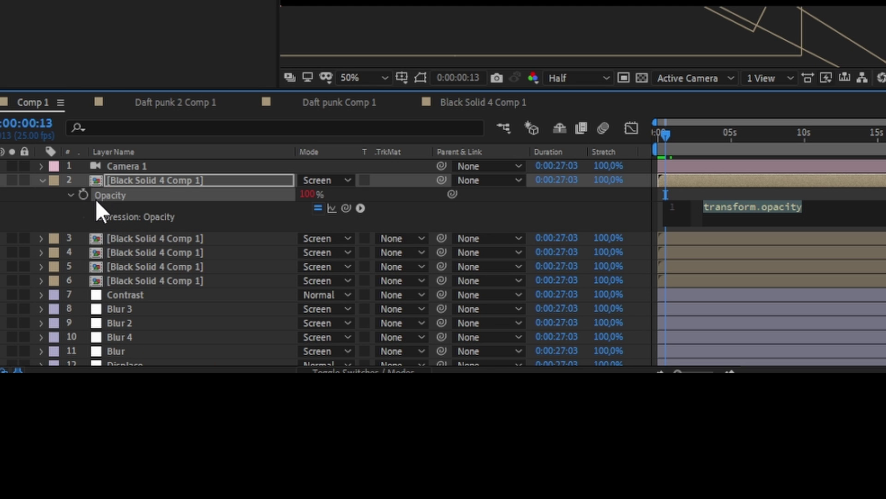
pyautogui.write('random()')
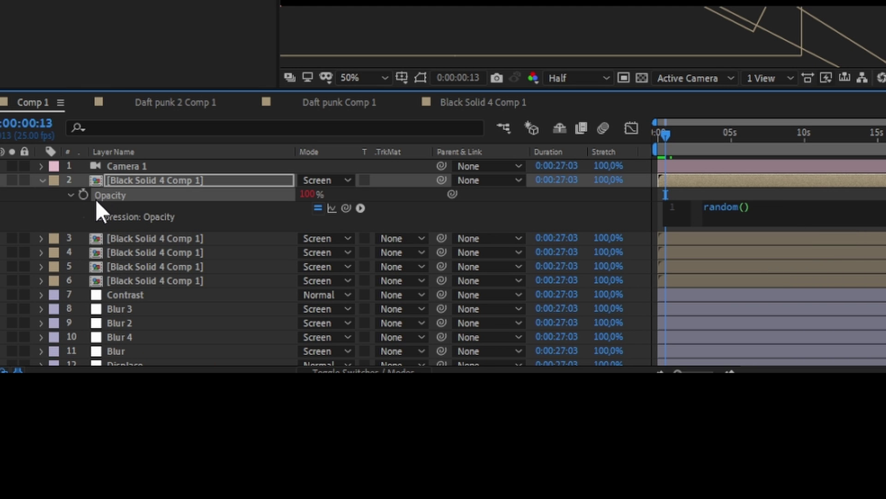
pyautogui.write('70,100')
pyautogui.hotkey('ctrl', 'a')
# Add the expression random(40,80) to the opacity of the flare in layer 3 and collapse the edited layers.
pyautogui.click(143, 239)
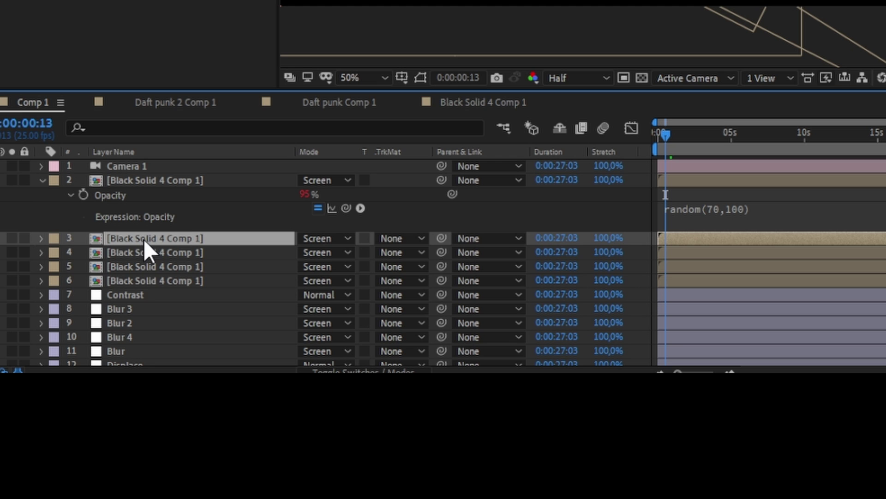
pyautogui.keyDown('shift'); pyautogui.click(147, 280); pyautogui.keyUp('shift')
pyautogui.press('t')
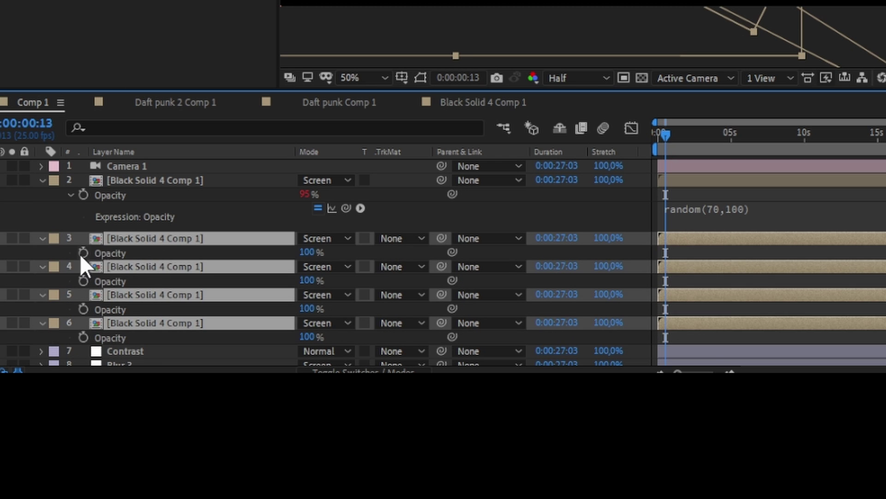
pyautogui.keyDown('alt'); pyautogui.click(83, 253); pyautogui.keyUp('alt')
pyautogui.write('random(40,80')
pyautogui.click(710, 313)
pyautogui.click(42, 238)
pyautogui.click(42, 180)
# Add the expression random(50,70) to the opacity of the flare in layer 4 and collapse its properties.
pyautogui.click(151, 248)
pyautogui.click(152, 208)
pyautogui.keyDown('shift'); pyautogui.click(153, 237); pyautogui.keyUp('shift')
pyautogui.press('t')
pyautogui.keyDown('alt'); pyautogui.click(82, 224); pyautogui.keyUp('alt')
pyautogui.write('random(50,70')
pyautogui.click(42, 209)
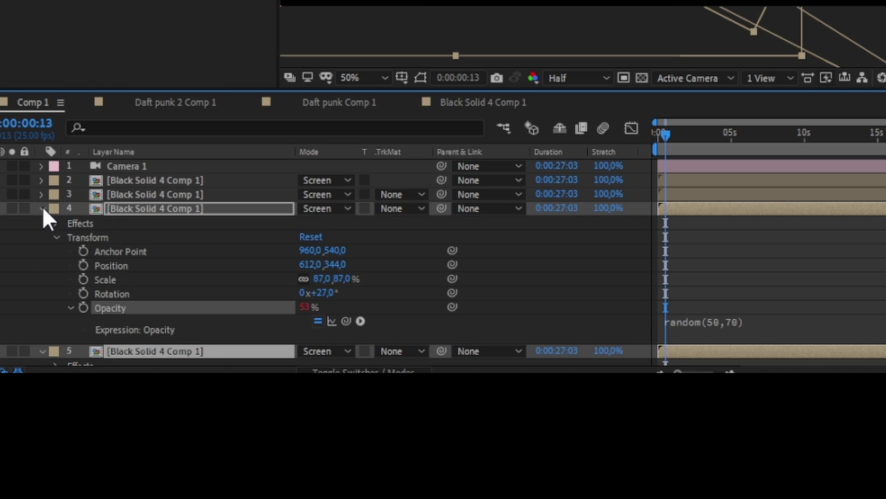
pyautogui.click(42, 208)
# Add the expression random(50,70) to the opacity of the flare in layer 5 and collapse its properties.
pyautogui.click(153, 234)
pyautogui.keyDown('shift'); pyautogui.click(154, 223); pyautogui.keyUp('shift')
pyautogui.press('t')
pyautogui.click(157, 278)
pyautogui.keyDown('alt'); pyautogui.click(83, 237); pyautogui.keyUp('alt')
pyautogui.write('random(50,70')
pyautogui.click(43, 222)
# Add the expression random(80,90) to the opacity of the flare in layer 6 and preview the flickering from the start.
pyautogui.keyDown('alt'); pyautogui.click(83, 251); pyautogui.keyUp('alt')
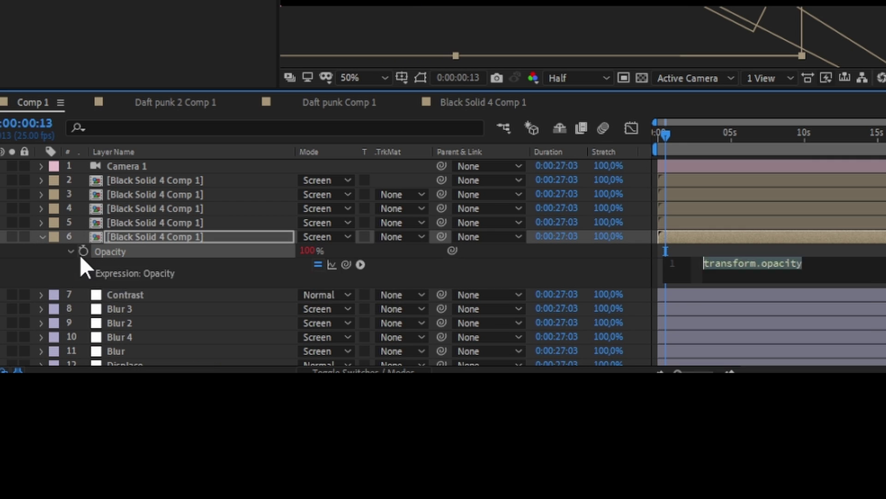
pyautogui.write('random(80,90')
pyautogui.click(45, 240)
pyautogui.moveTo(666, 135); pyautogui.dragTo(658, 135)
pyautogui.click(46, 238)
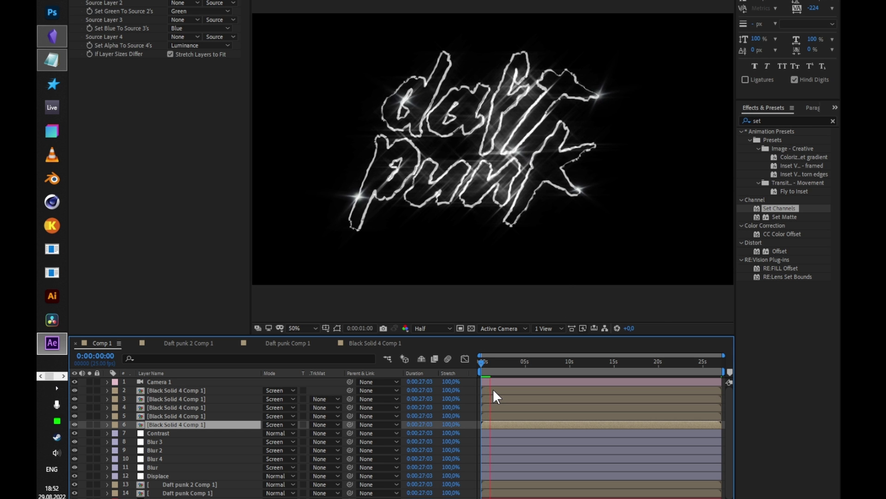
pyautogui.press('space')
# Add the expression wiggle(1,10) to the Brightness of the Contrast layer's Brightness & Contrast effect.
pyautogui.click(168, 433)
pyautogui.keyDown('alt'); pyautogui.click(89, 189); pyautogui.keyUp('alt')
pyautogui.write('wihgle(1,10')
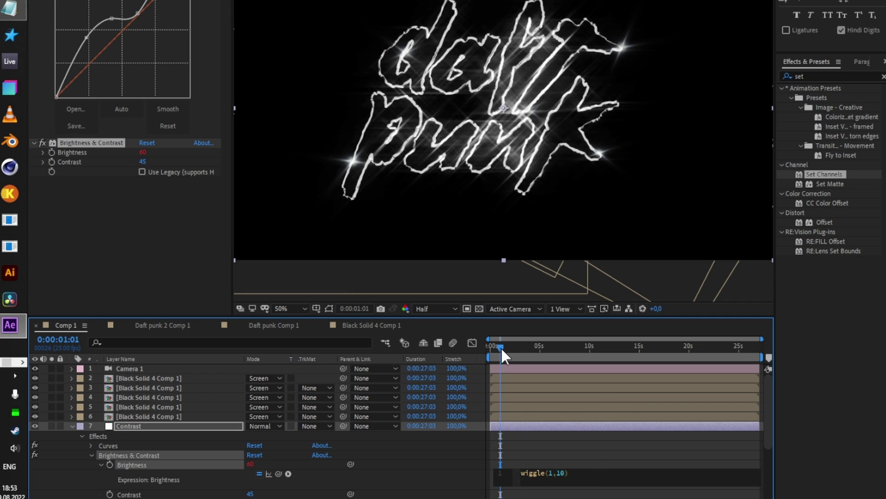
pyautogui.moveTo(500, 347); pyautogui.dragTo(495, 347)
# Try wiggle(1,50) as the Contrast layer's Brightness expression and preview it from the start.
pyautogui.click(543, 474)
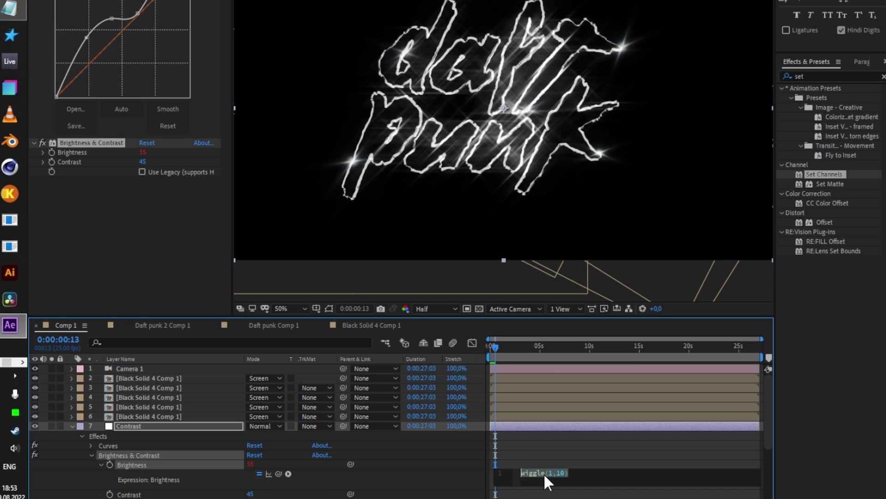
pyautogui.click(559, 473)
pyautogui.moveTo(495, 347); pyautogui.dragTo(475, 348)
pyautogui.press('space')
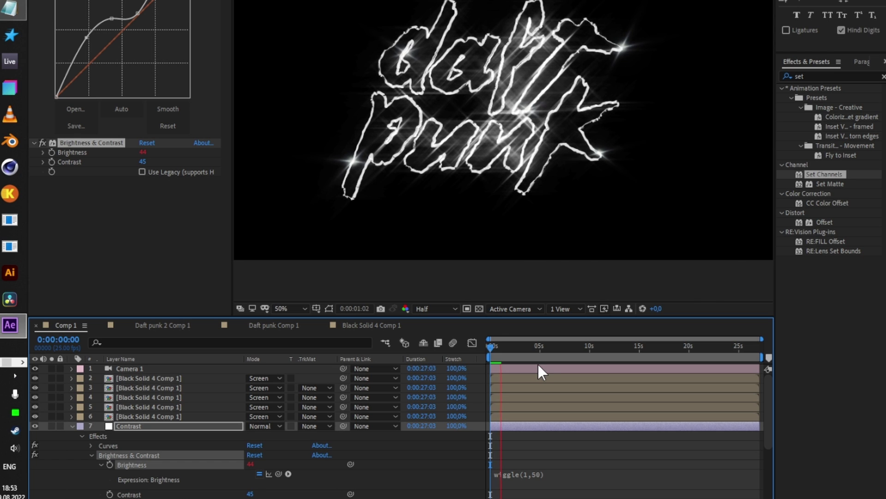
pyautogui.press('space')
pyautogui.moveTo(501, 348); pyautogui.dragTo(460, 349)
pyautogui.press('space')
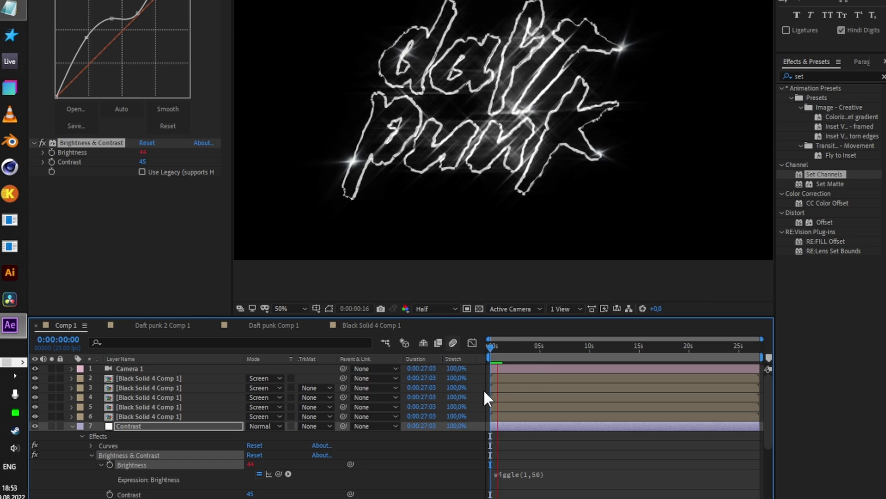
# Replace the Contrast layer's Brightness expression with random(40,70), preview it from the start and collapse the layer.
pyautogui.click(528, 476)
pyautogui.write('random()')
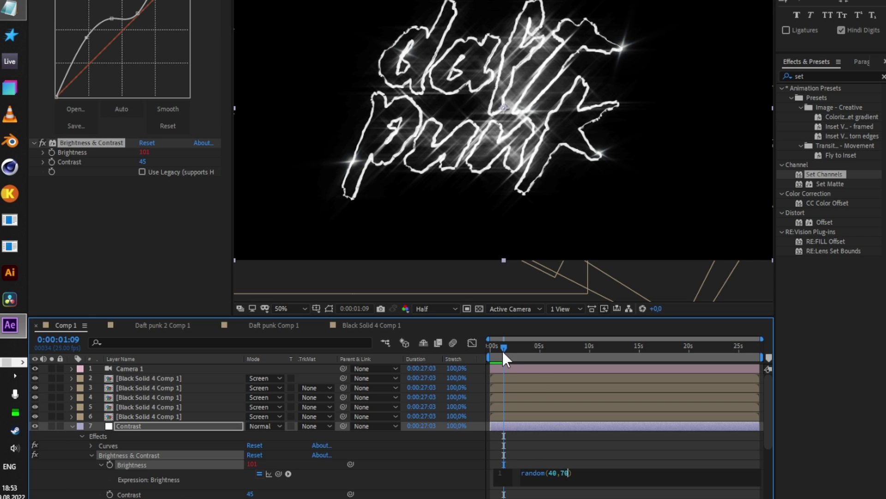
pyautogui.moveTo(503, 350); pyautogui.dragTo(487, 352)
pyautogui.press('space')
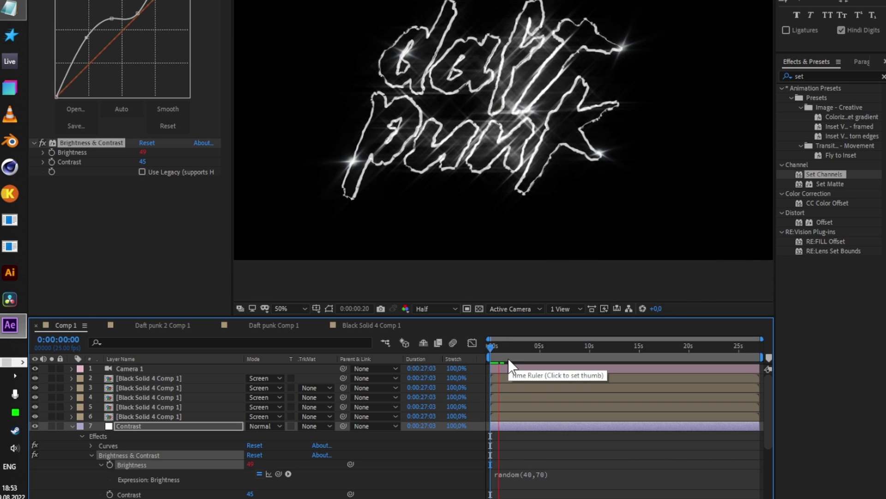
pyautogui.click(72, 425)
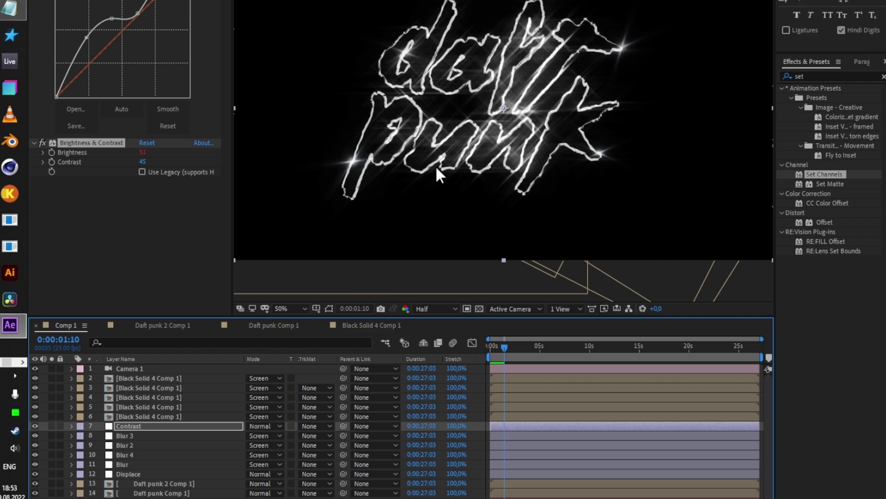
# Create a new adjustment layer and place it directly below Camera 1, above all flare layers.
pyautogui.rightClick(46, 377)
pyautogui.moveTo(64, 389)
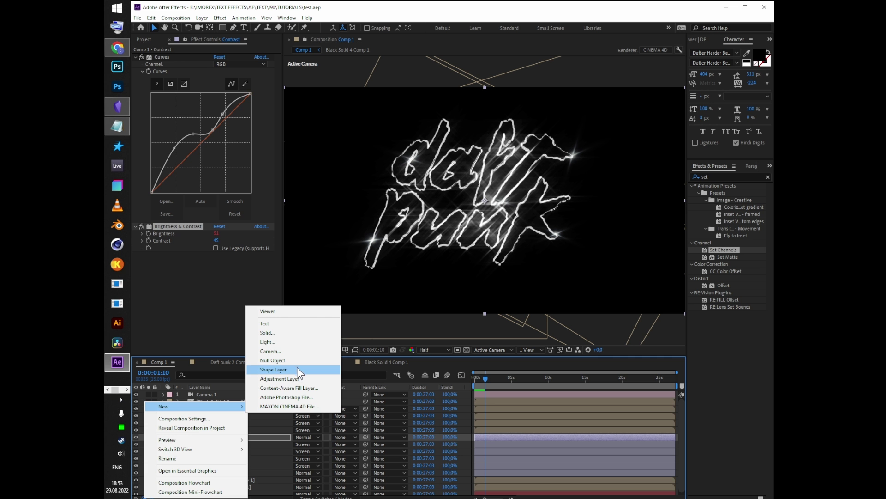
pyautogui.click(297, 378)
pyautogui.moveTo(231, 437); pyautogui.dragTo(235, 400)
# Apply Curves to Adjustment Layer 9, raising the black point slightly and pulling the lower midtones back down.
pyautogui.click(732, 177)
pyautogui.write('curv')
pyautogui.moveTo(725, 221); pyautogui.dragTo(462, 207)
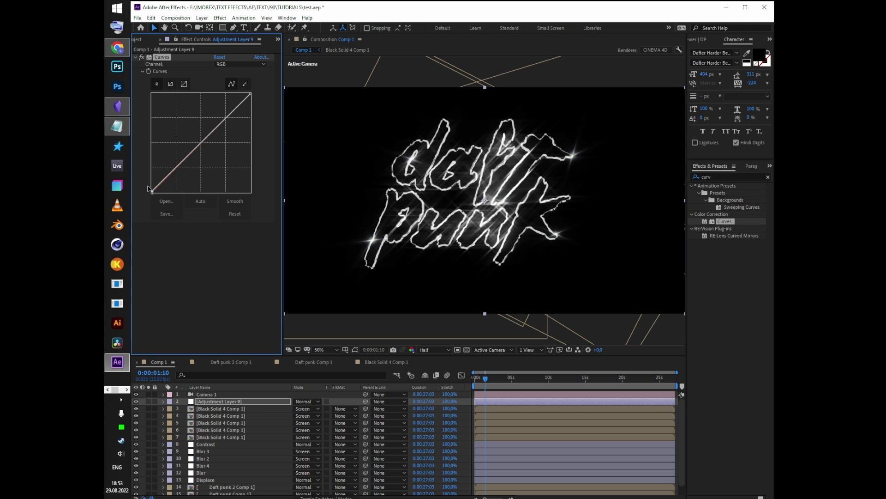
pyautogui.moveTo(152, 191); pyautogui.dragTo(153, 183)
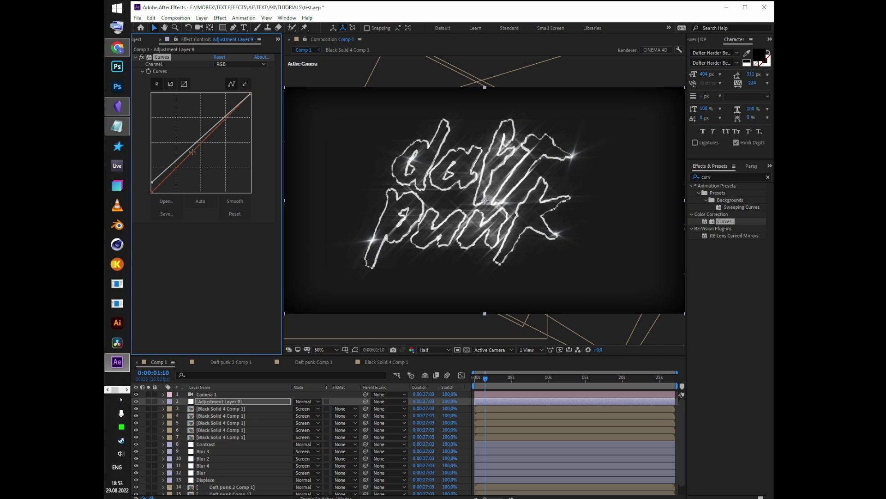
pyautogui.moveTo(191, 151); pyautogui.dragTo(192, 160)
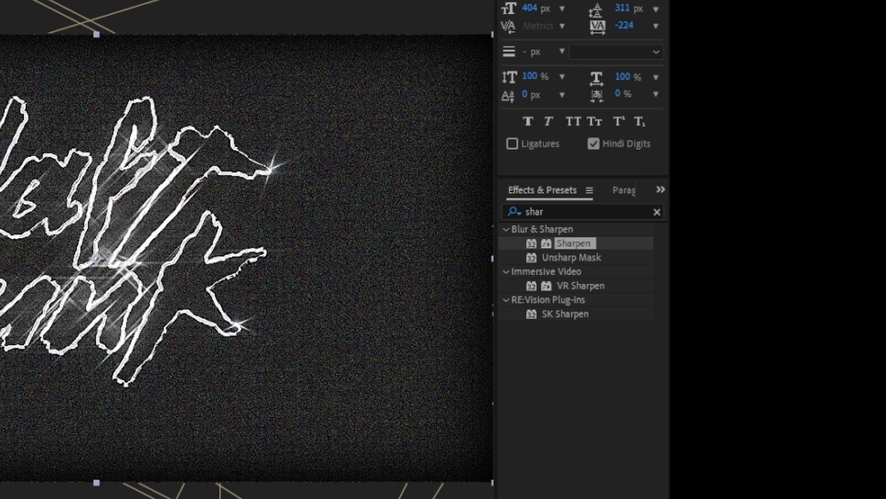
# Find the Unsharp Mask effect and apply it to Adjustment Layer 9.
pyautogui.click(582, 211)
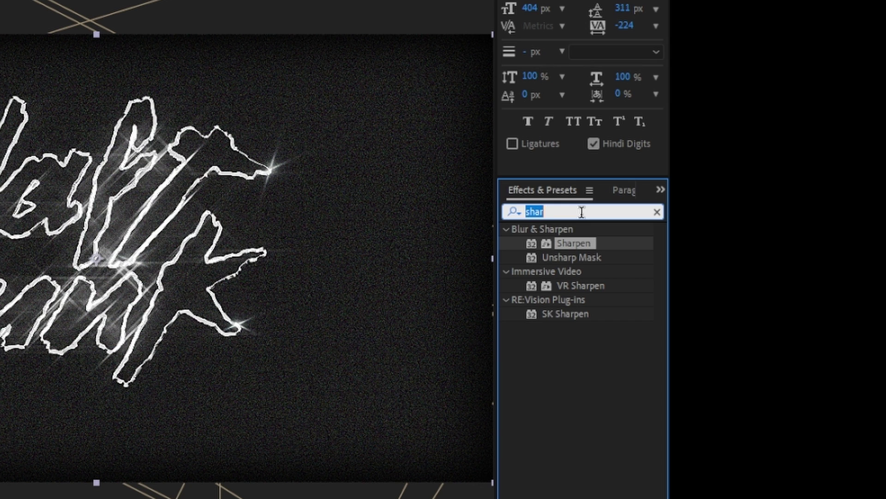
pyautogui.write('unsa')
pyautogui.click(581, 211)
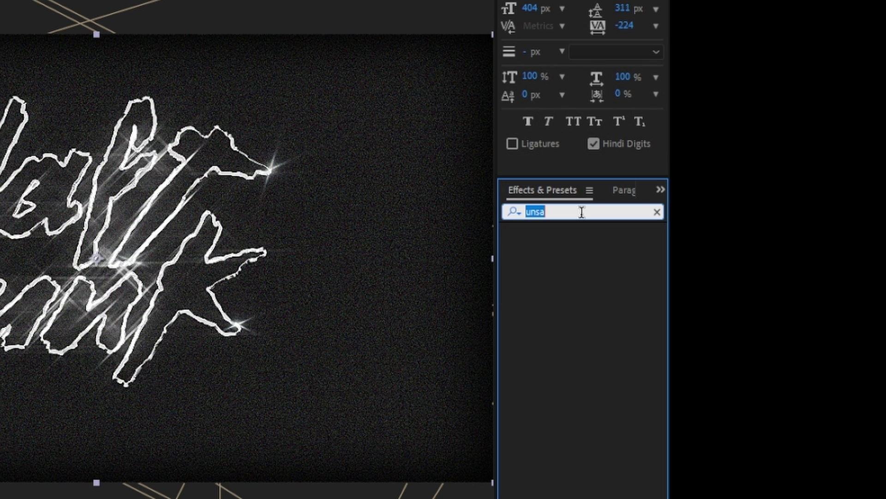
pyautogui.write('unsh')
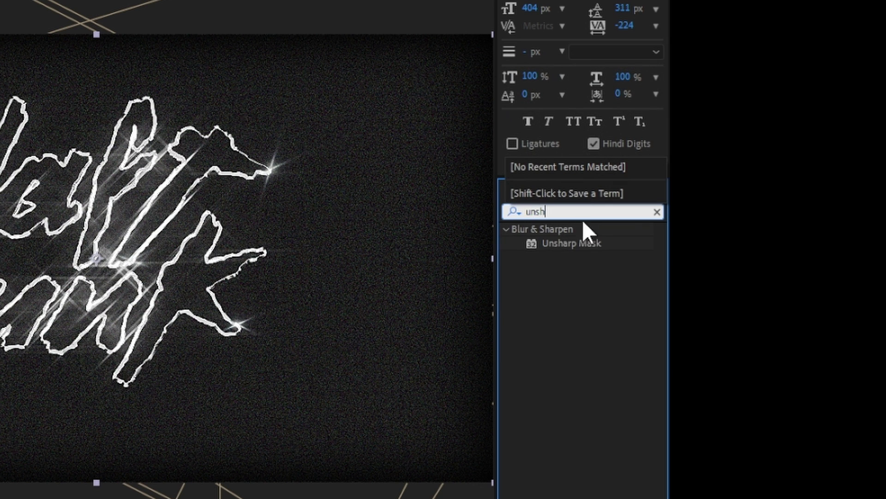
pyautogui.moveTo(584, 242); pyautogui.dragTo(323, 259)
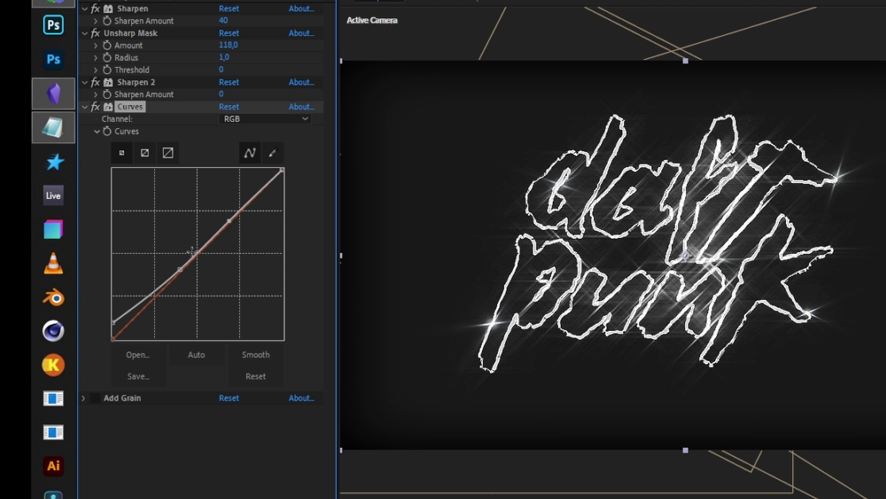
# Pull the Curves shadow point slightly lower and set the Sharpen 2 amount to 11.
pyautogui.moveTo(180, 270)
pyautogui.mouseDown()
pyautogui.moveTo(182, 291)
pyautogui.moveTo(175, 275)
pyautogui.mouseUp()
pyautogui.moveTo(113, 318)
pyautogui.mouseDown()
pyautogui.moveTo(113, 310)
pyautogui.moveTo(109, 326)
pyautogui.moveTo(106, 318)
pyautogui.mouseUp()
pyautogui.moveTo(222, 94); pyautogui.dragTo(227, 95)
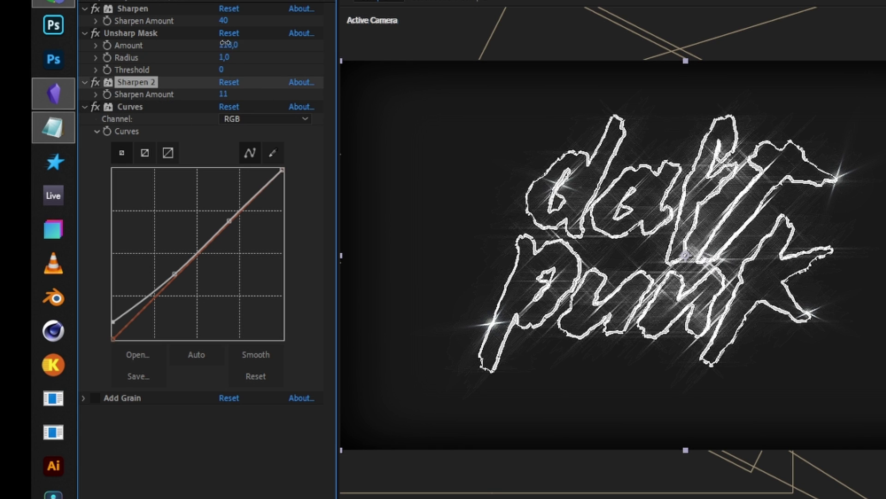
# Set the Unsharp Mask amount to 81 on Adjustment Layer 9.
pyautogui.moveTo(228, 44); pyautogui.dragTo(205, 26)
pyautogui.click(223, 20)
pyautogui.click(257, 22)
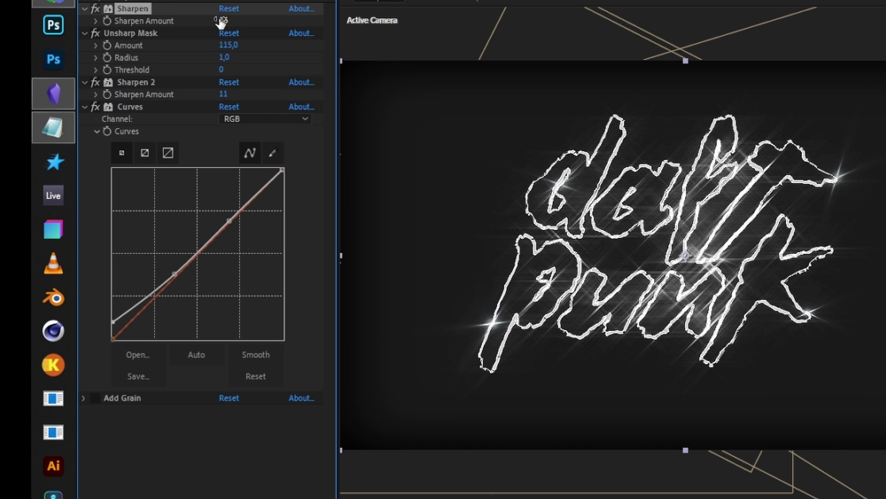
pyautogui.moveTo(227, 47); pyautogui.dragTo(209, 48)
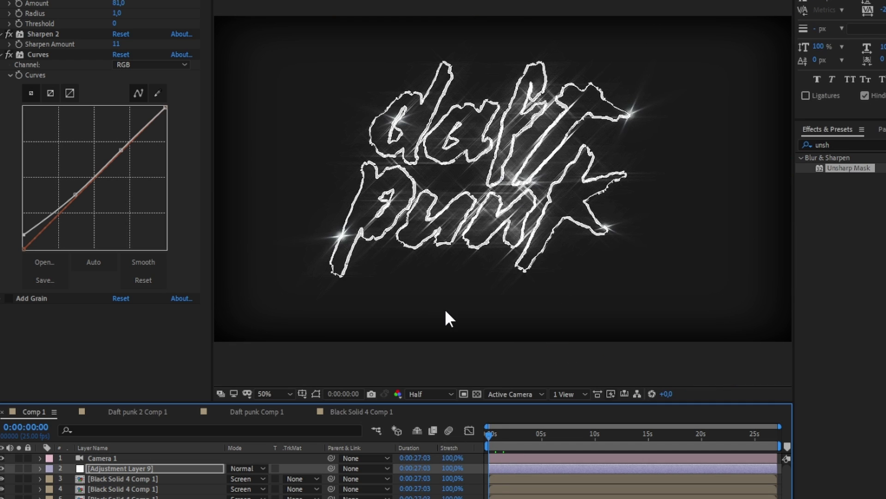
# Add the expression wiggle(1,50) to Camera 1's position, return to the first frame and collapse the camera's properties.
pyautogui.click(112, 457)
pyautogui.press('p')
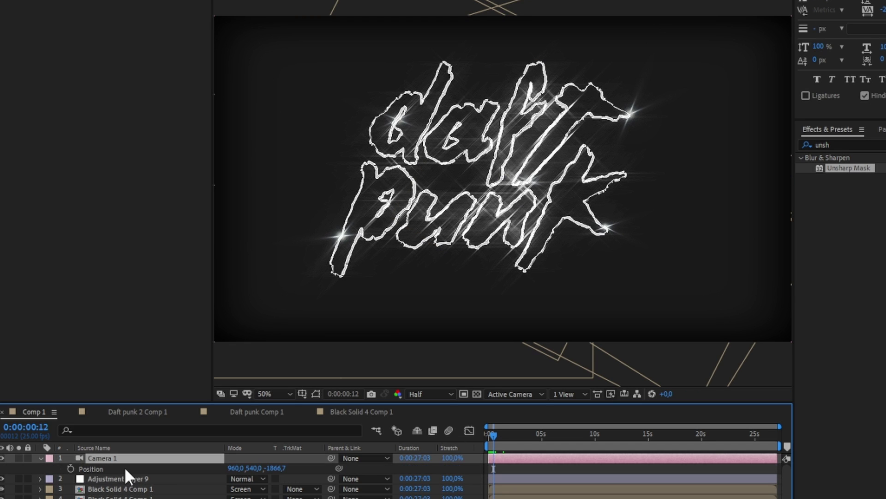
pyautogui.keyDown('alt'); pyautogui.click(70, 468); pyautogui.keyUp('alt')
pyautogui.write('wiggle(1,50)')
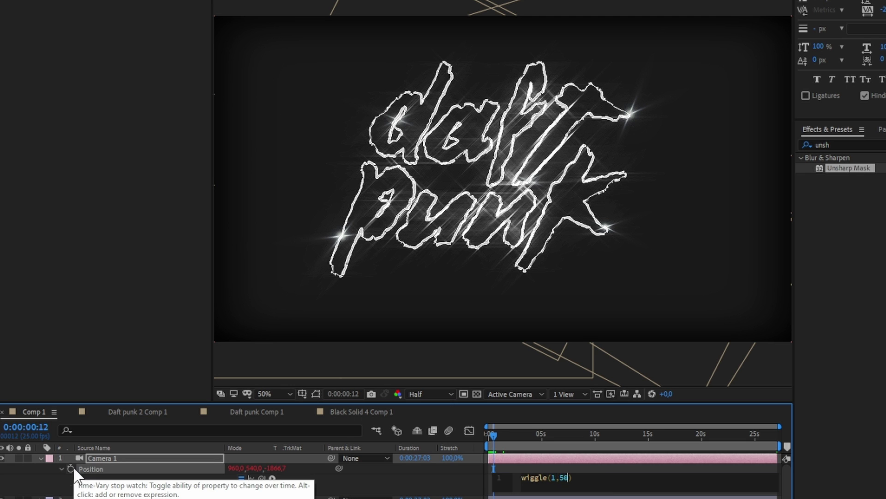
pyautogui.click(488, 434)
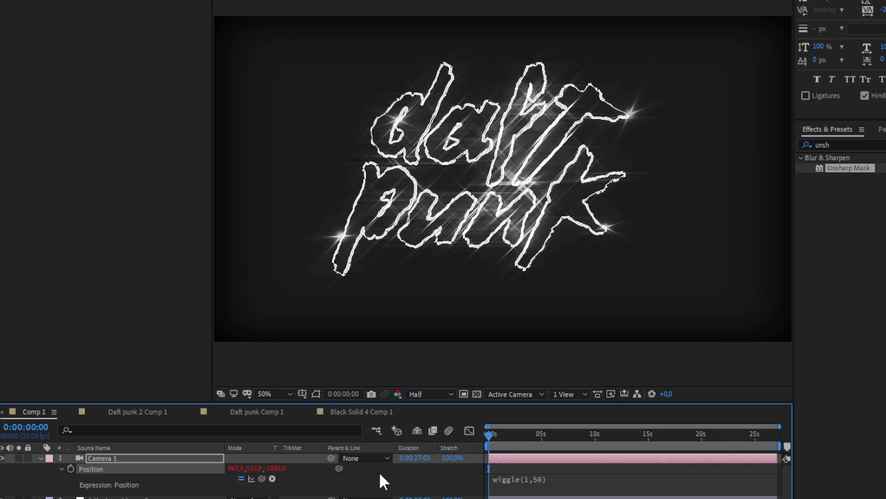
pyautogui.click(61, 469)
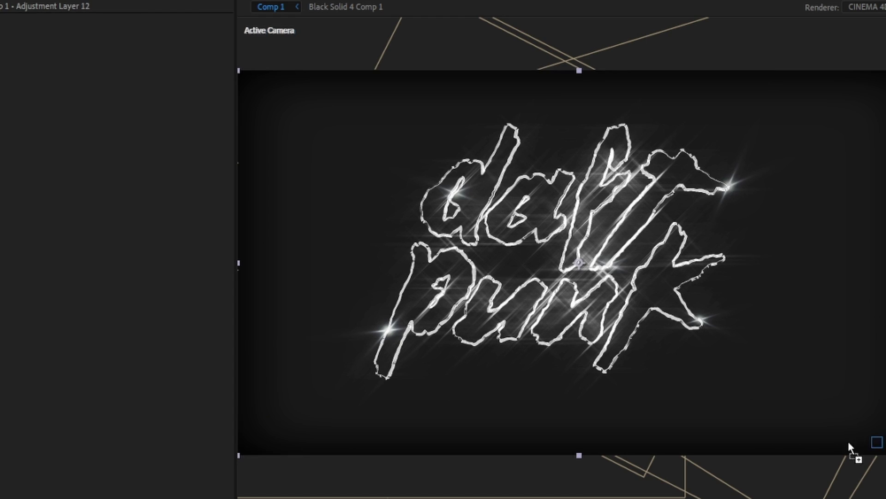
# Apply the Glow effect to Adjustment Layer 12 and set its glow threshold to 60.8%.
pyautogui.moveTo(850, 447); pyautogui.dragTo(100, 302)
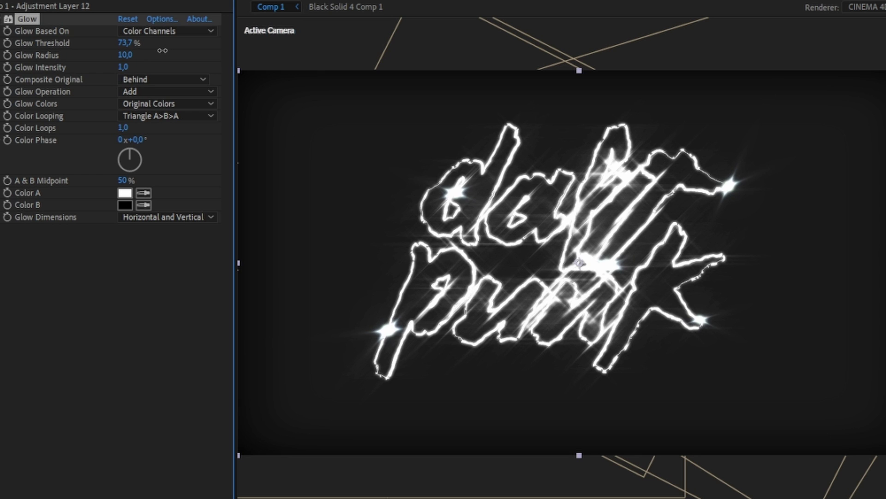
pyautogui.moveTo(125, 42); pyautogui.dragTo(104, 42)
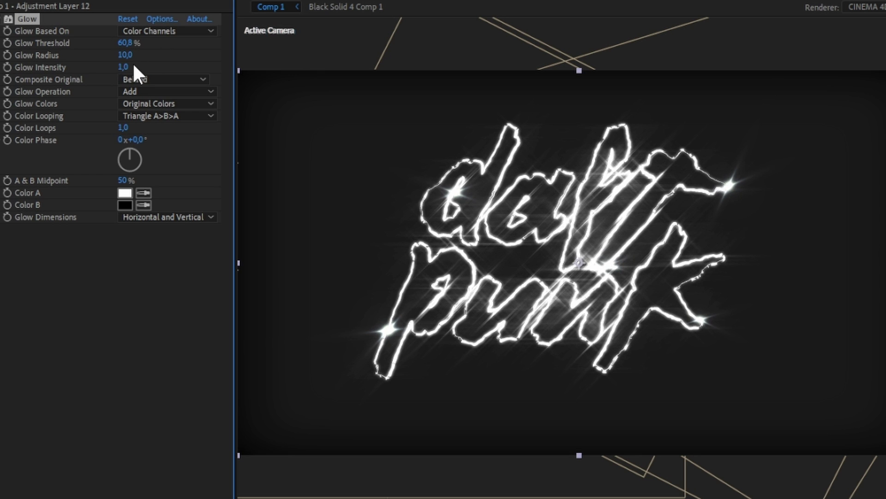